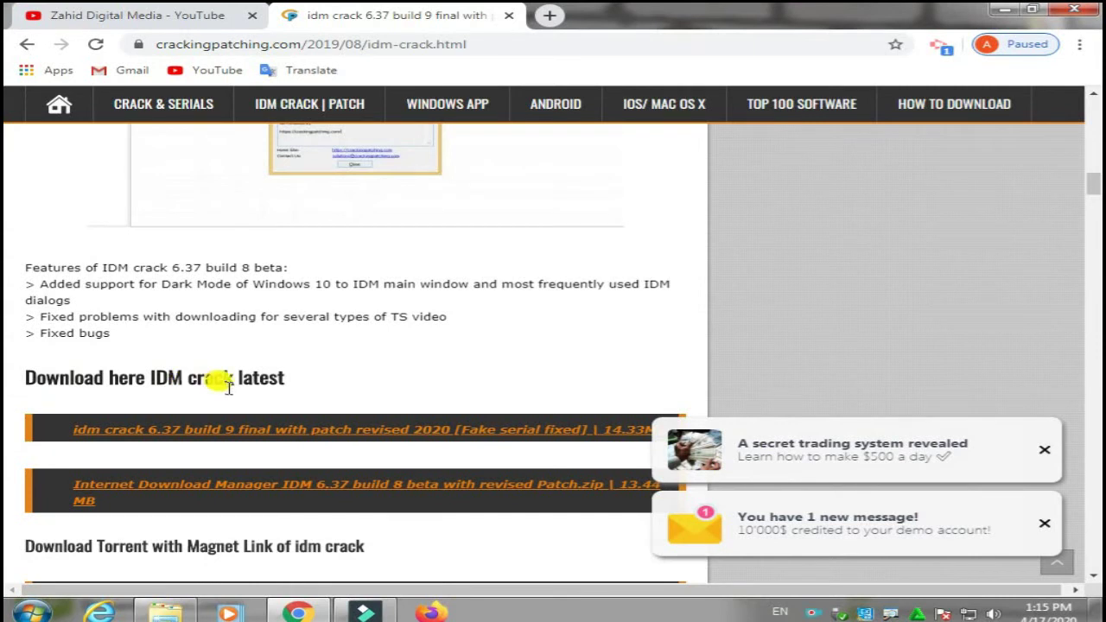
# - Open the download page for idm crack 6.37 build 9 final with patch, then return to the desktop and refresh it
pyautogui.click(262, 431)
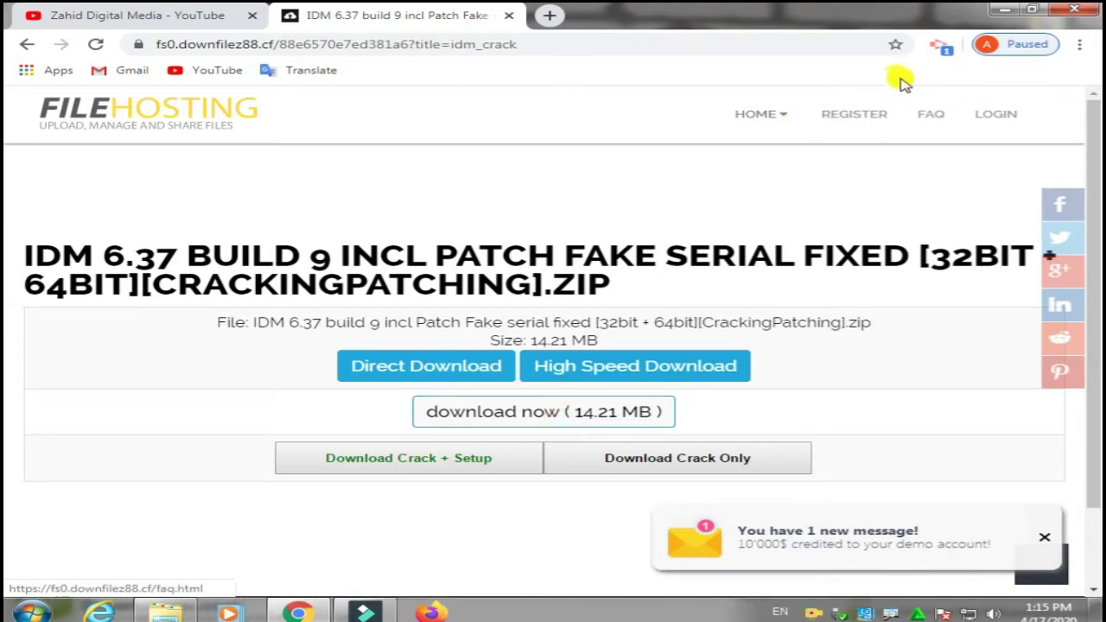
pyautogui.click(1004, 9)
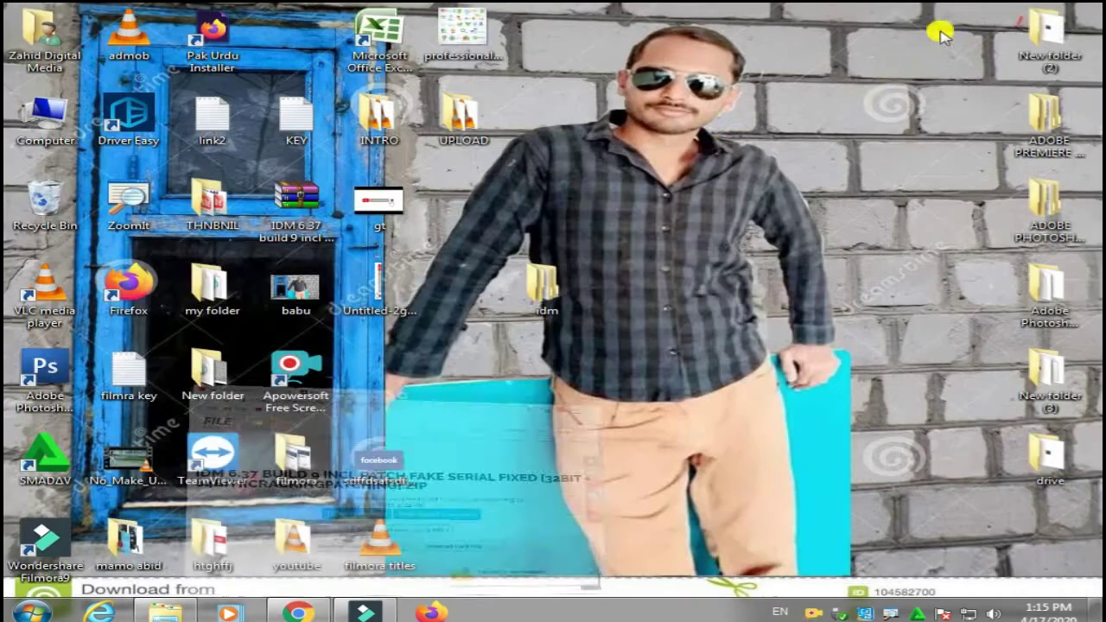
pyautogui.rightClick(654, 135)
pyautogui.click(709, 177)
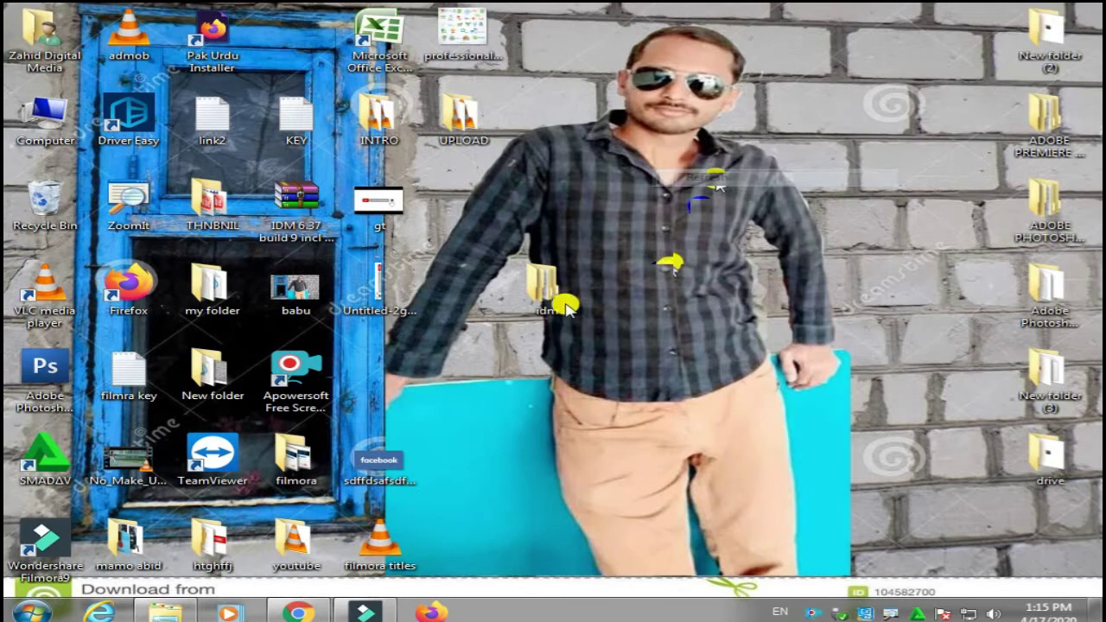
# - Extract the IDM 6.37 build 9 ZIP archive in the idm desktop folder to its default destination
pyautogui.doubleClick(530, 292)
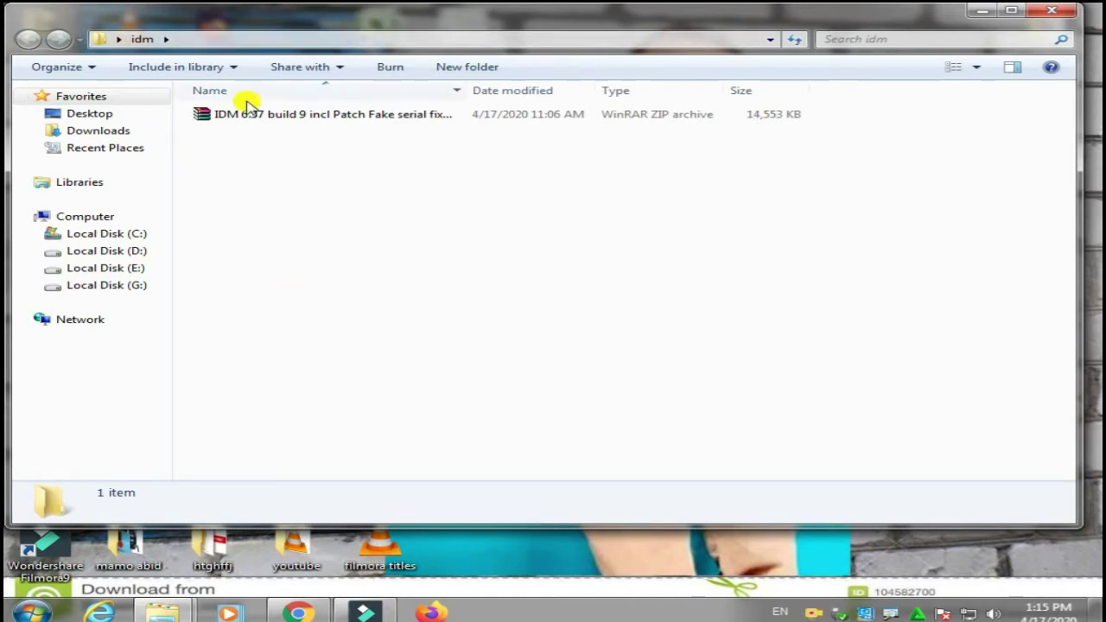
pyautogui.click(223, 121)
pyautogui.rightClick(224, 120)
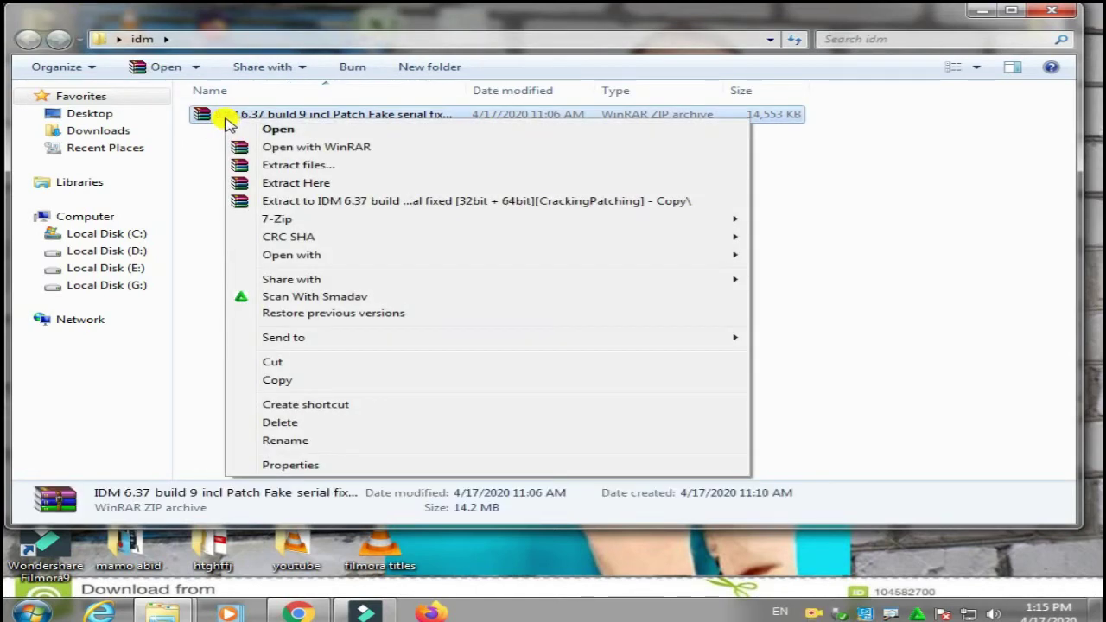
pyautogui.click(320, 164)
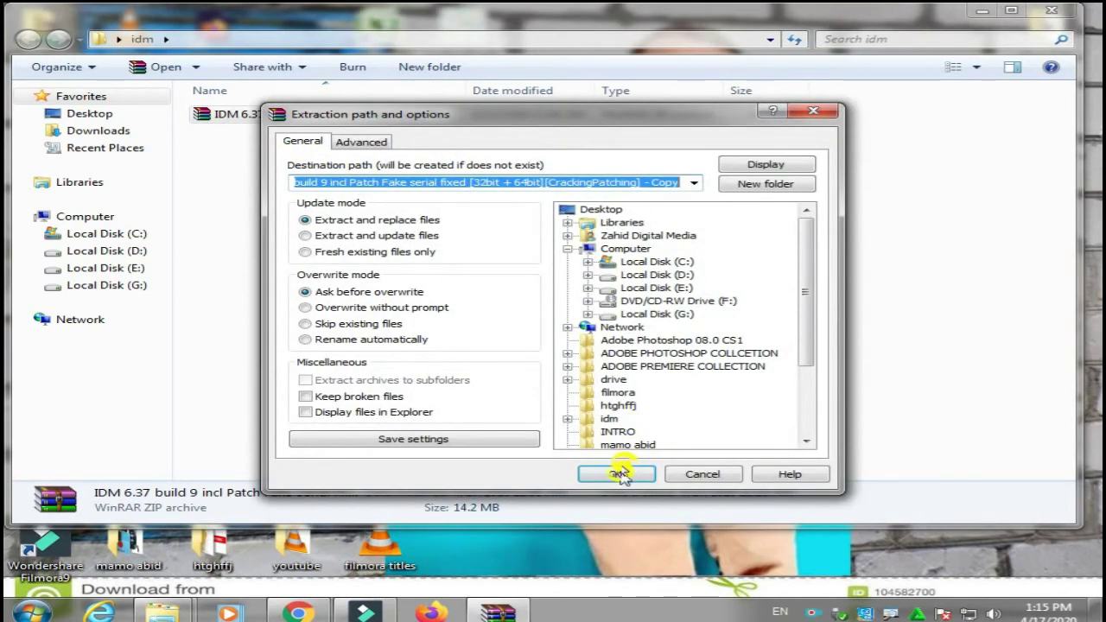
pyautogui.click(618, 470)
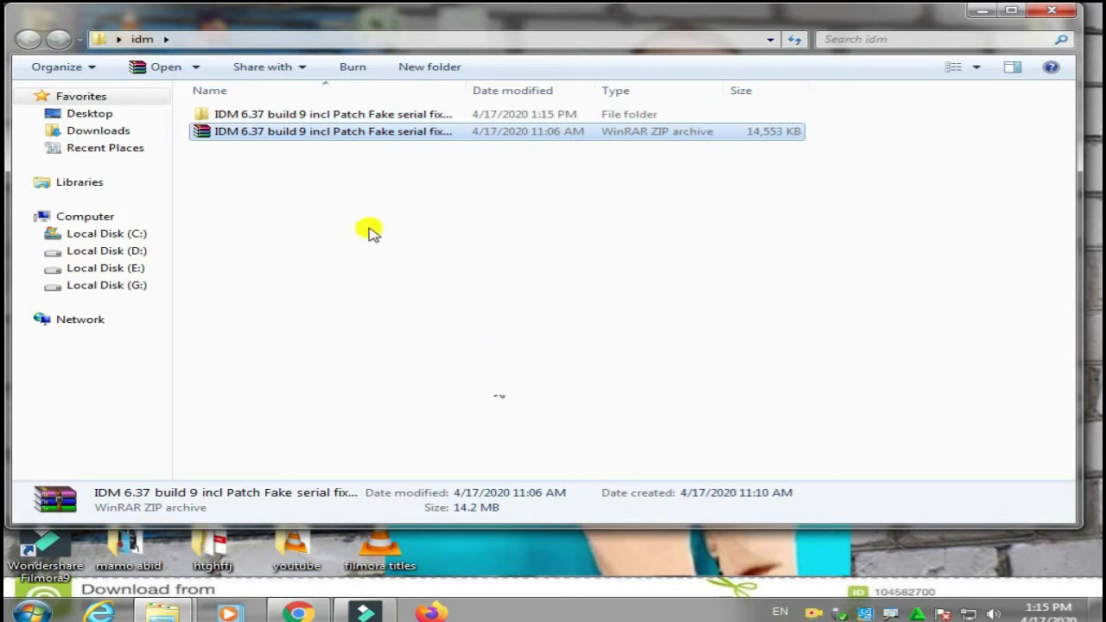
# - Open the extracted IDM 6.37 build 9 folder and launch the idman637build9 installer
pyautogui.doubleClick(270, 116)
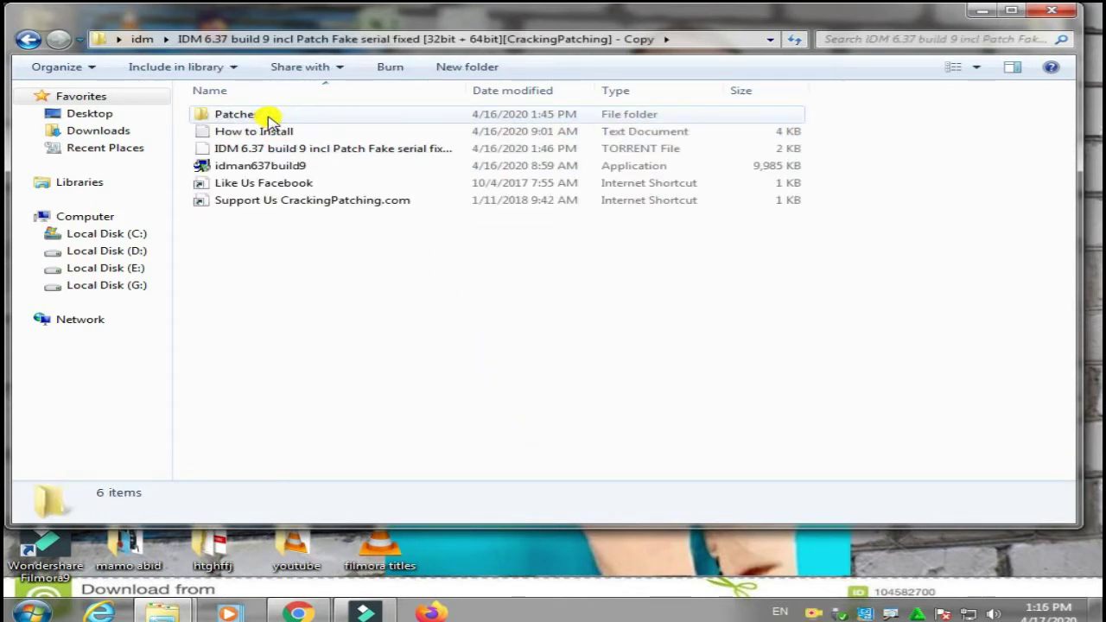
pyautogui.click(286, 170)
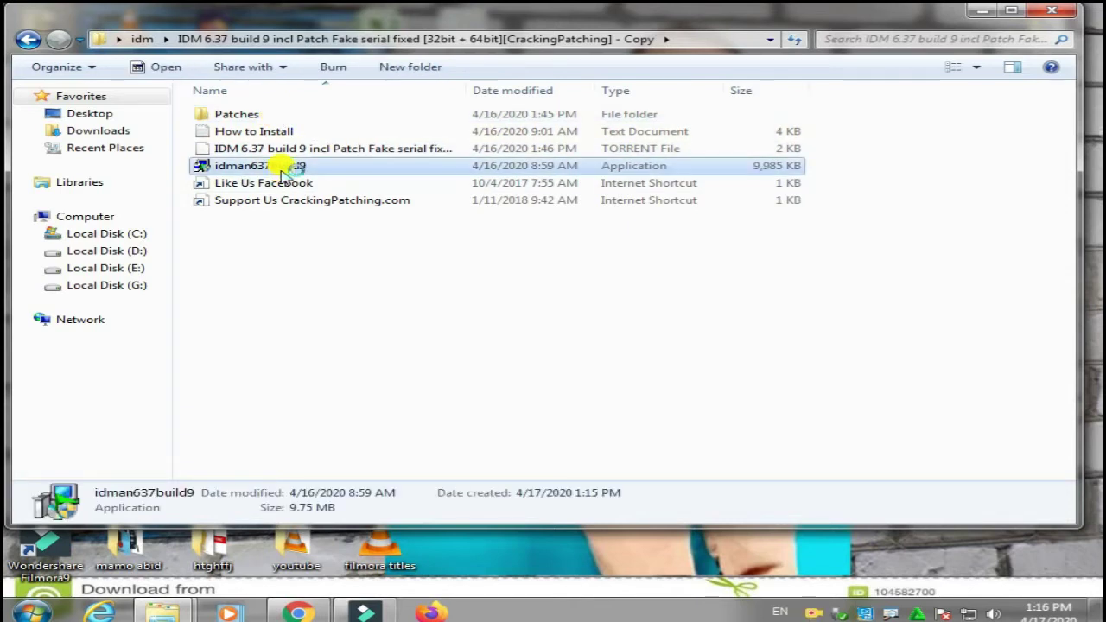
pyautogui.doubleClick(284, 170)
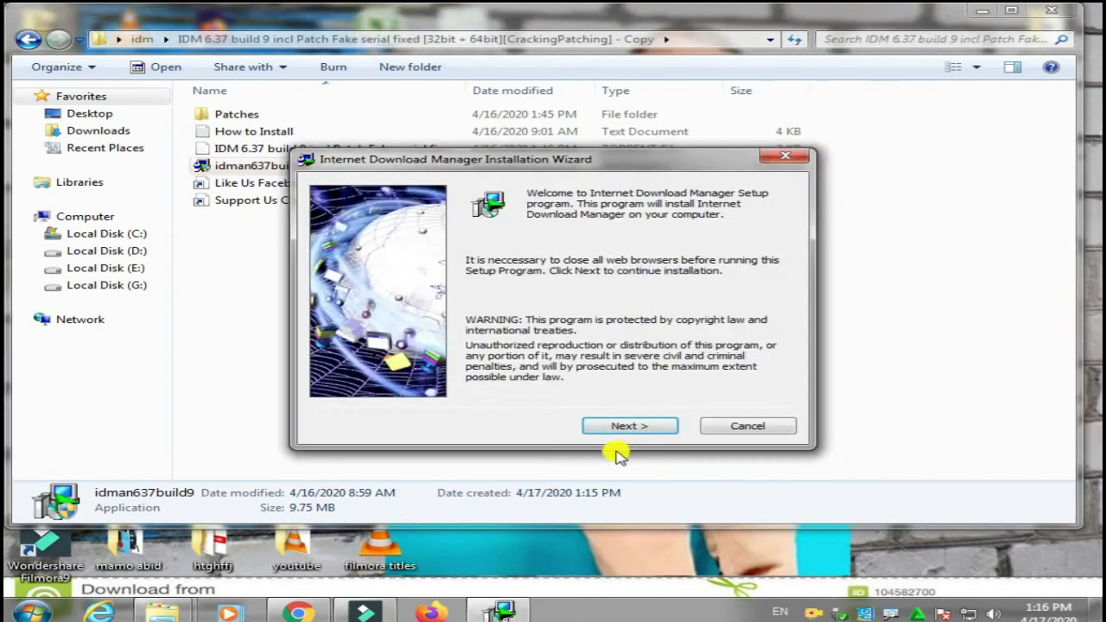
# - Accept the license agreement, install Internet Download Manager, and close the installer folder and the Google Chrome Integration notice
pyautogui.click(624, 430)
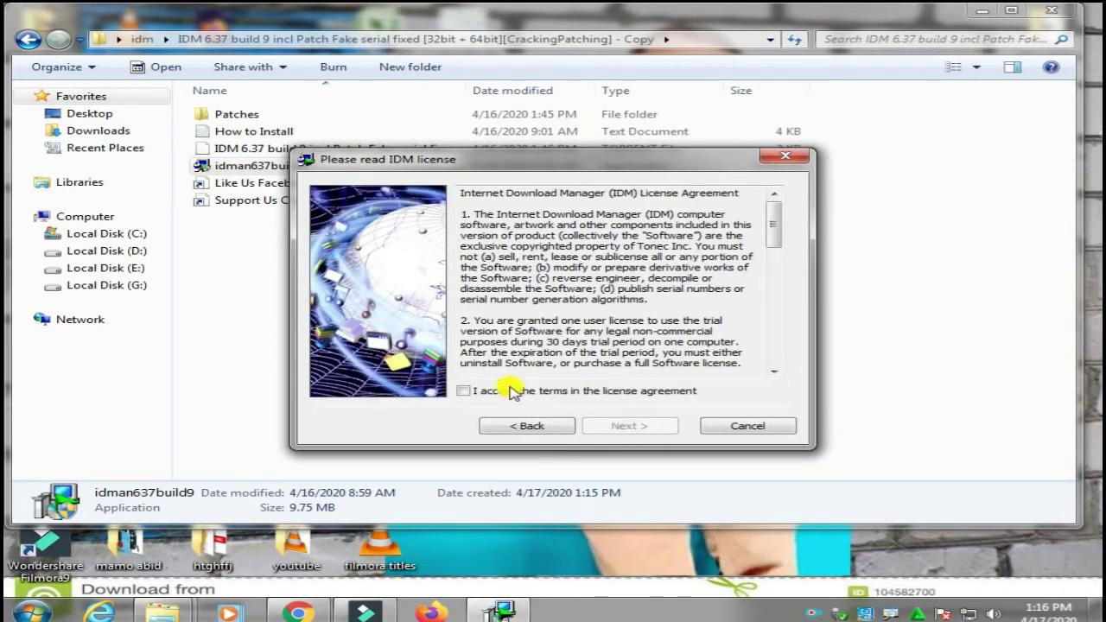
pyautogui.click(469, 391)
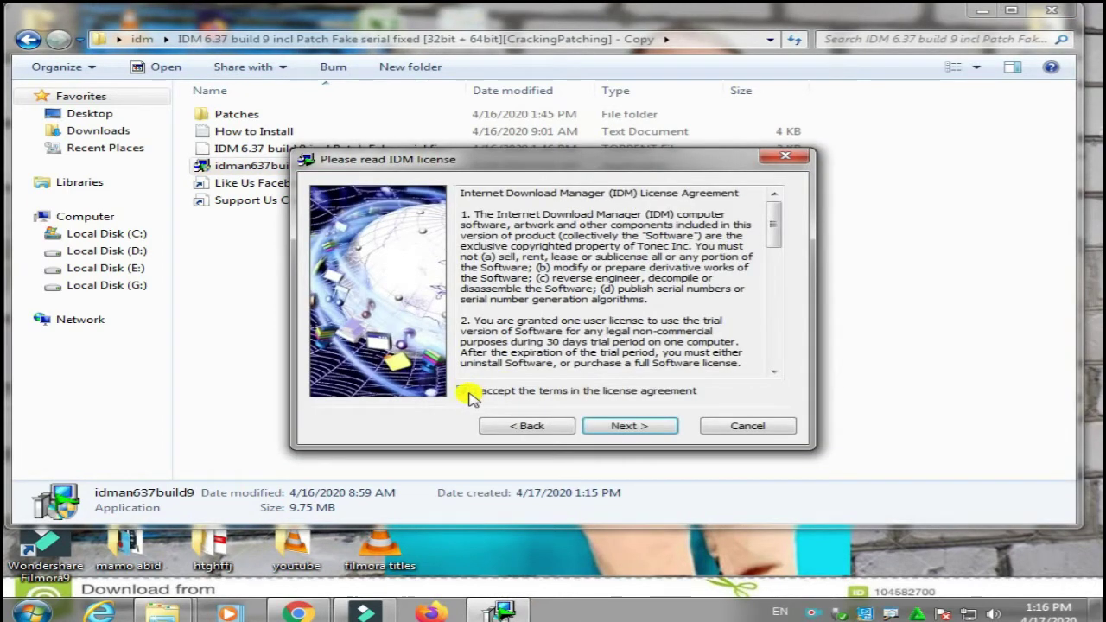
pyautogui.click(629, 430)
pyautogui.click(630, 429)
pyautogui.click(630, 430)
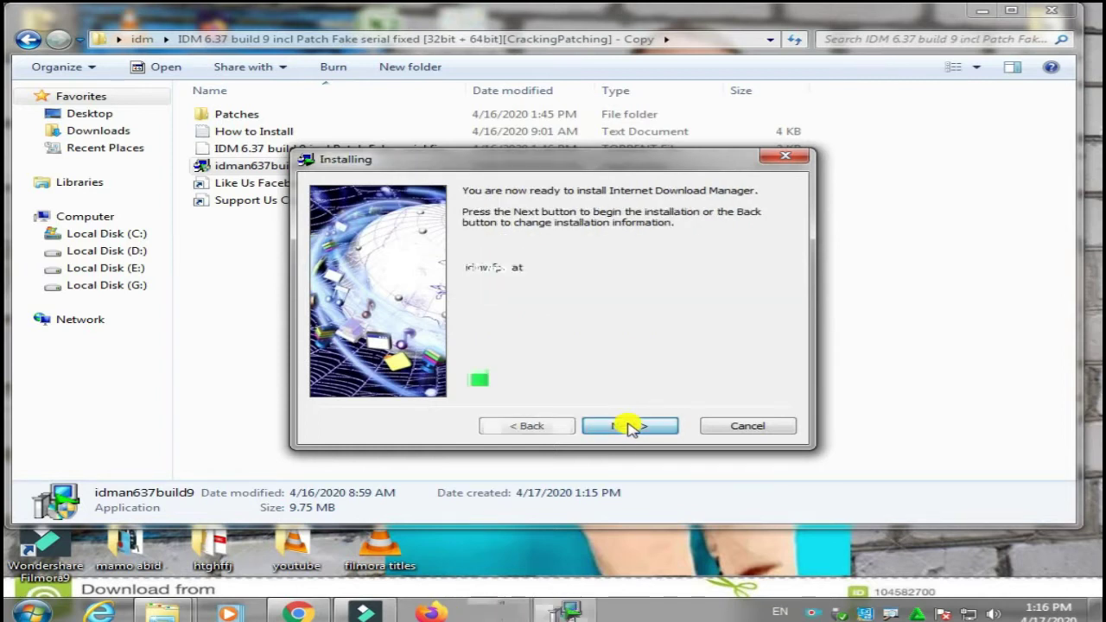
pyautogui.click(631, 427)
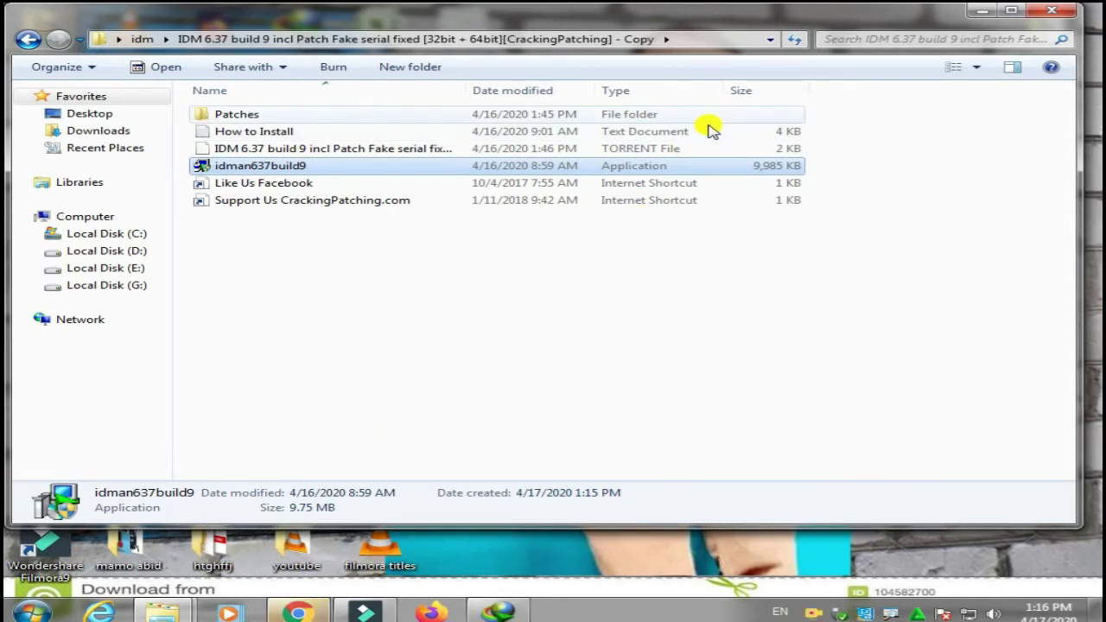
pyautogui.click(1052, 15)
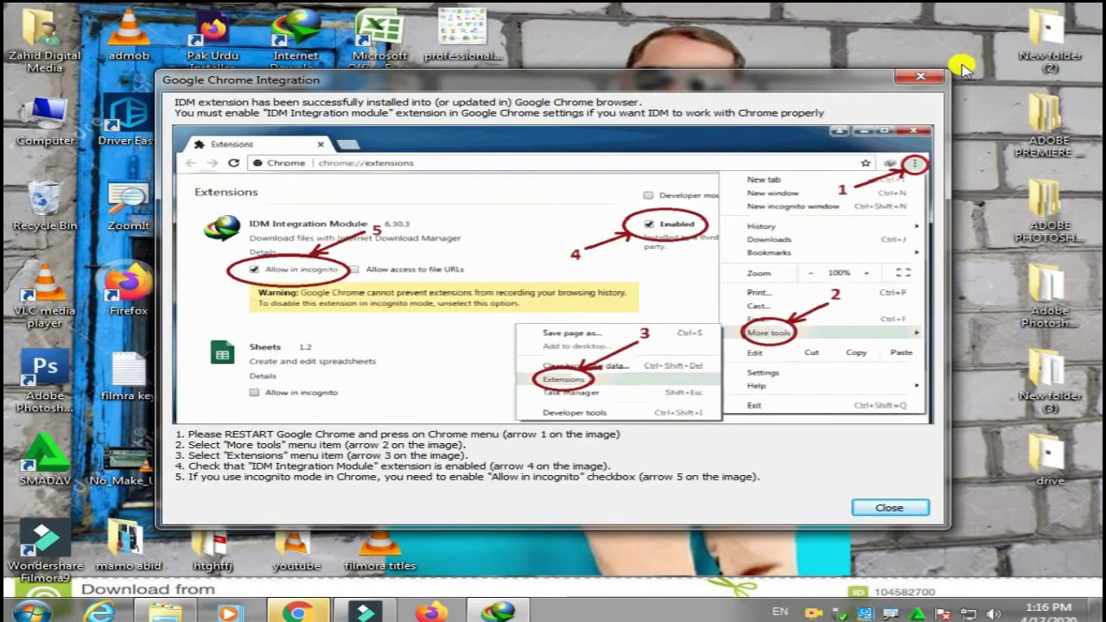
pyautogui.click(921, 76)
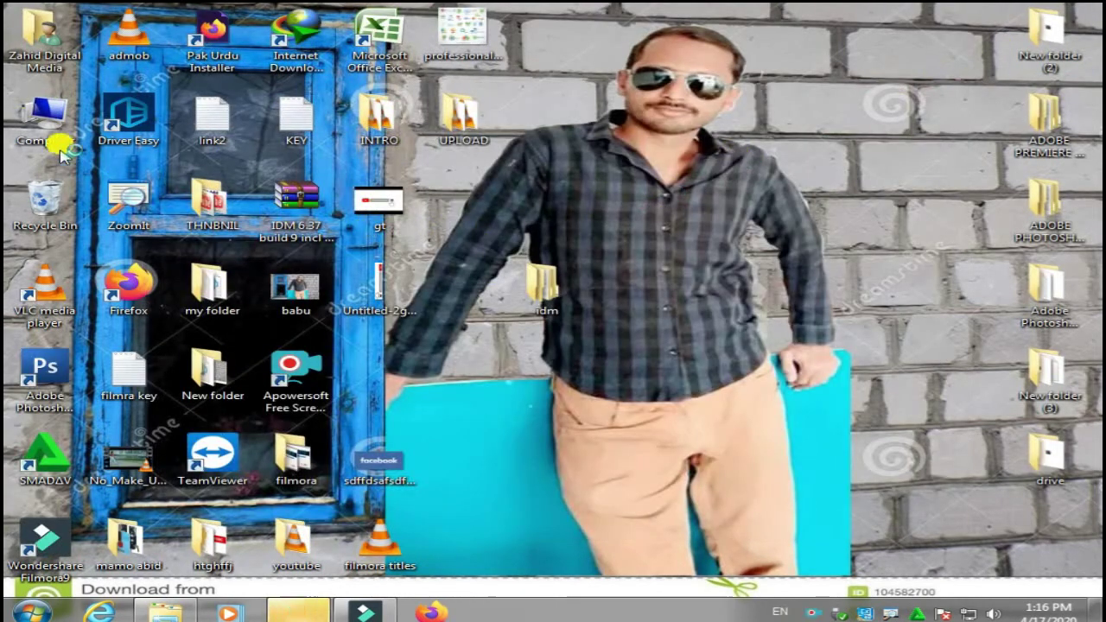
# - Check the system type in the computer's properties, then close the system information
pyautogui.rightClick(30, 121)
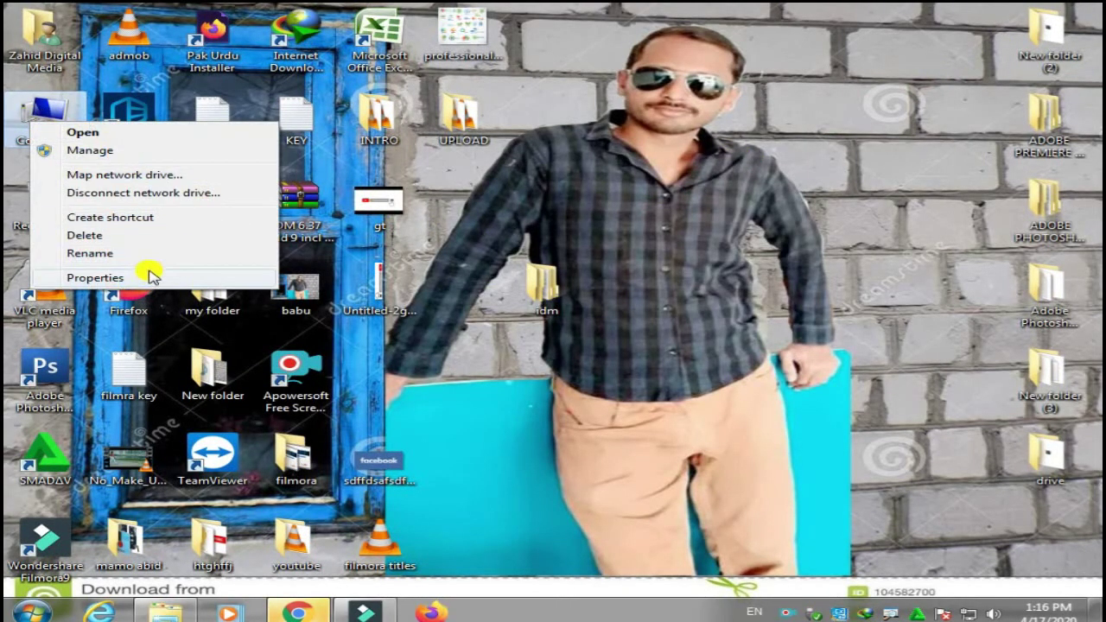
pyautogui.click(95, 278)
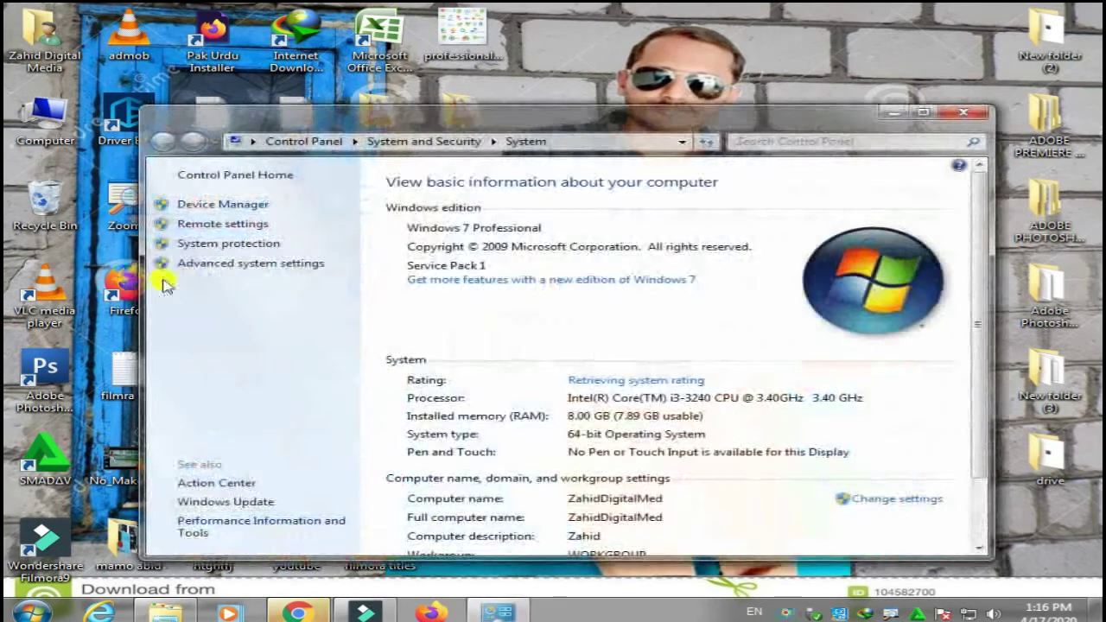
pyautogui.click(923, 111)
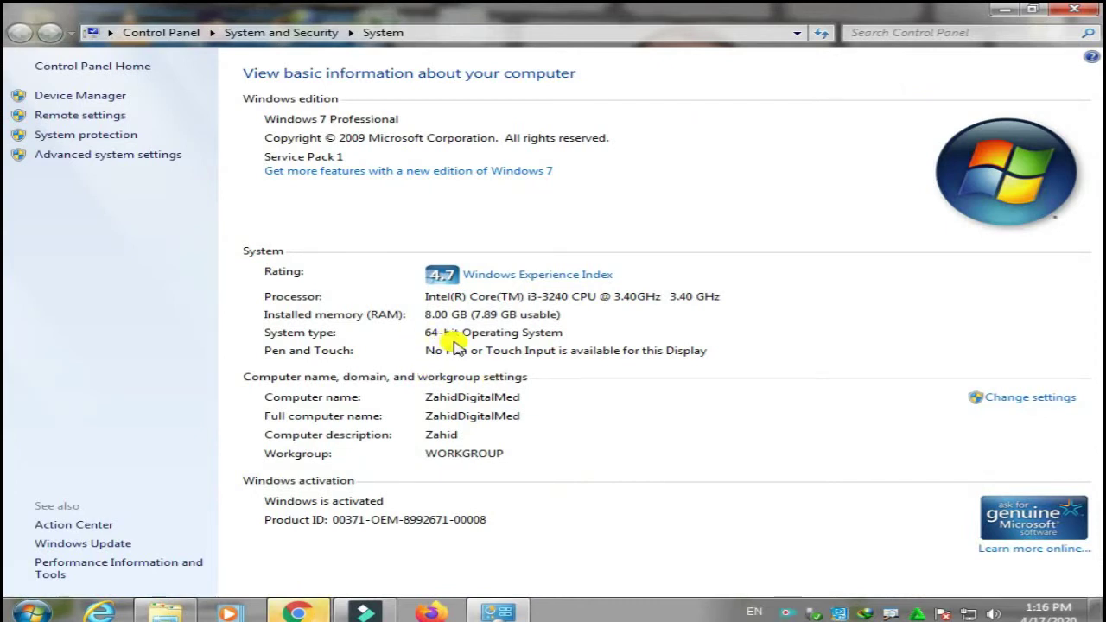
pyautogui.click(1091, 8)
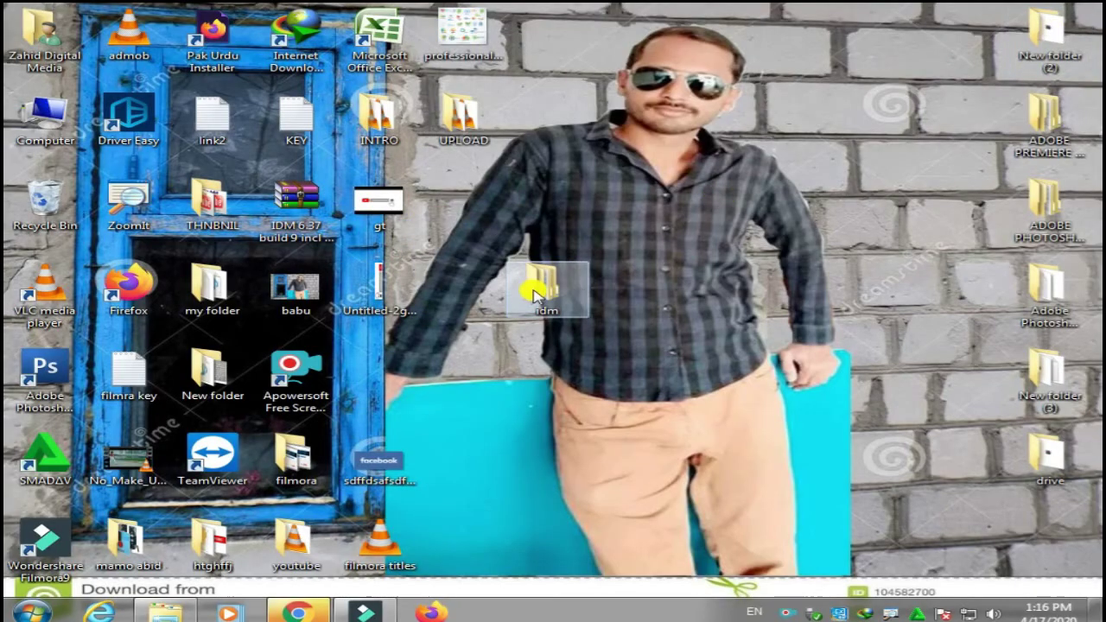
# - Extract the 64bit Patch archive from the Patches folder to its default destination, entering the archive password
pyautogui.doubleClick(536, 292)
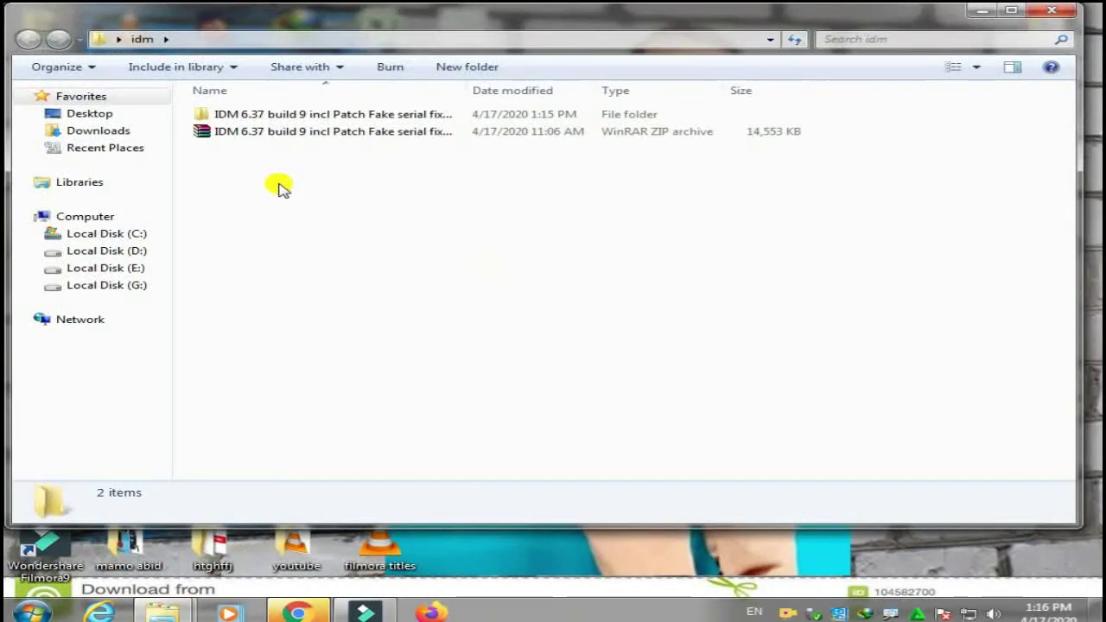
pyautogui.doubleClick(254, 115)
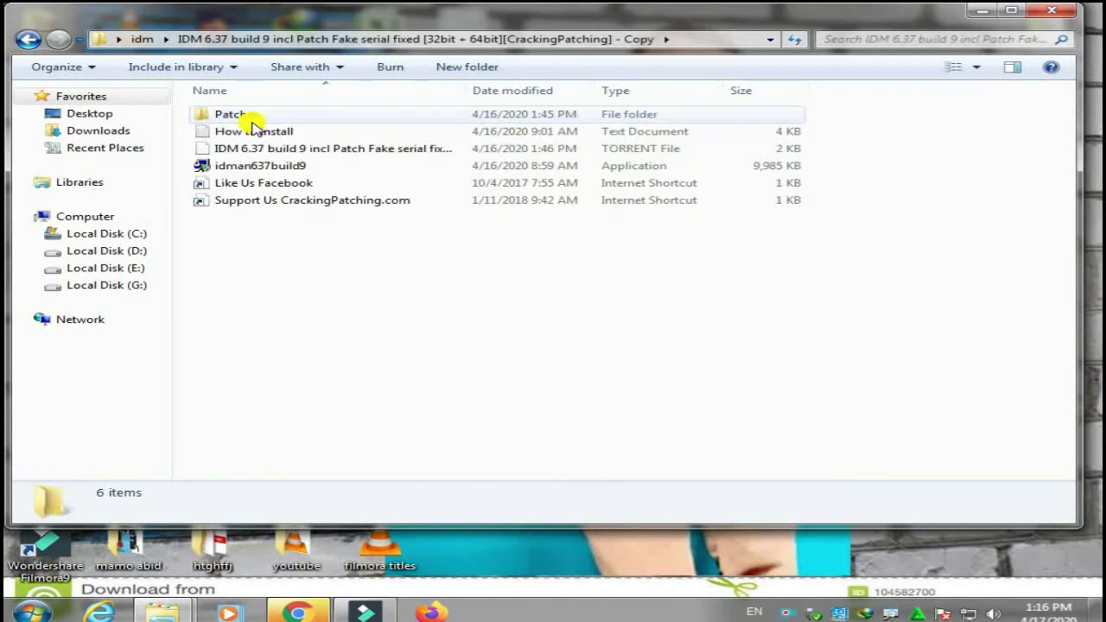
pyautogui.doubleClick(235, 114)
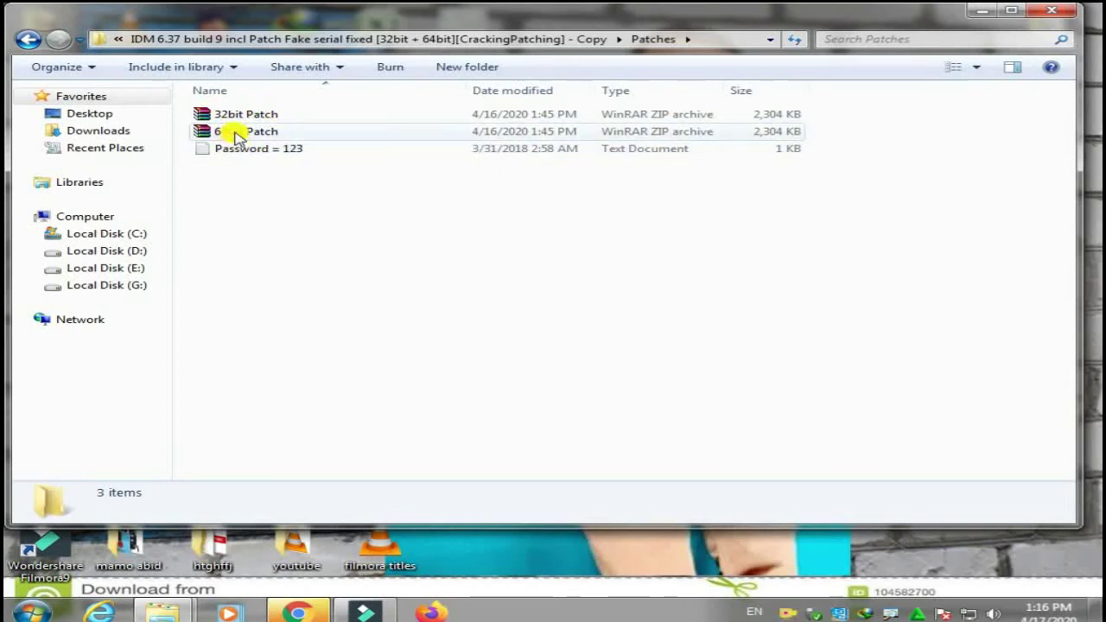
pyautogui.rightClick(237, 138)
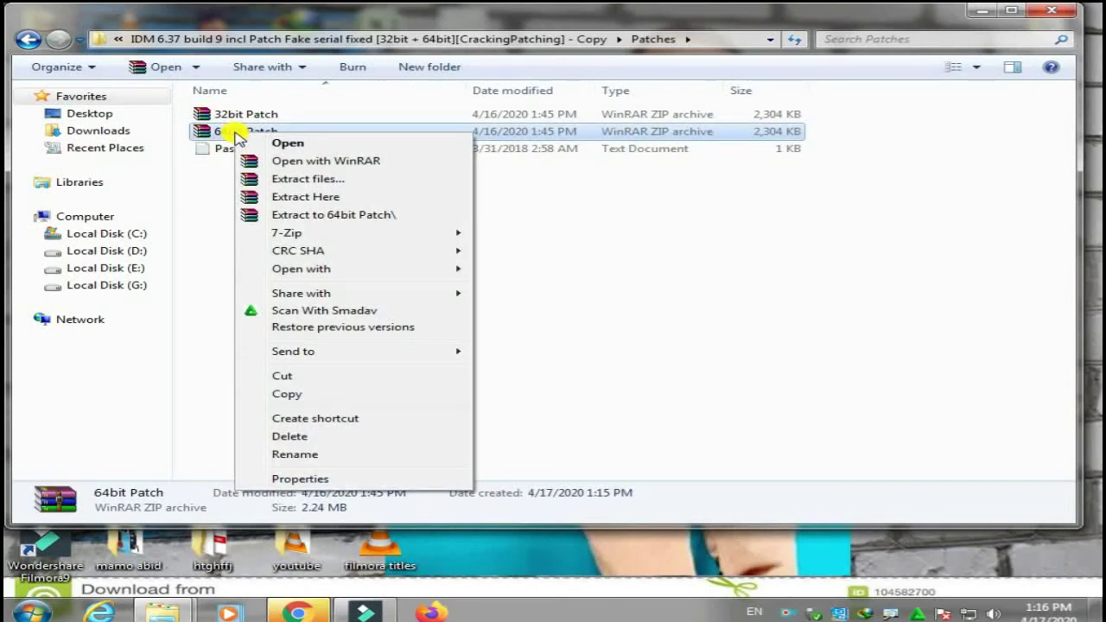
pyautogui.click(331, 179)
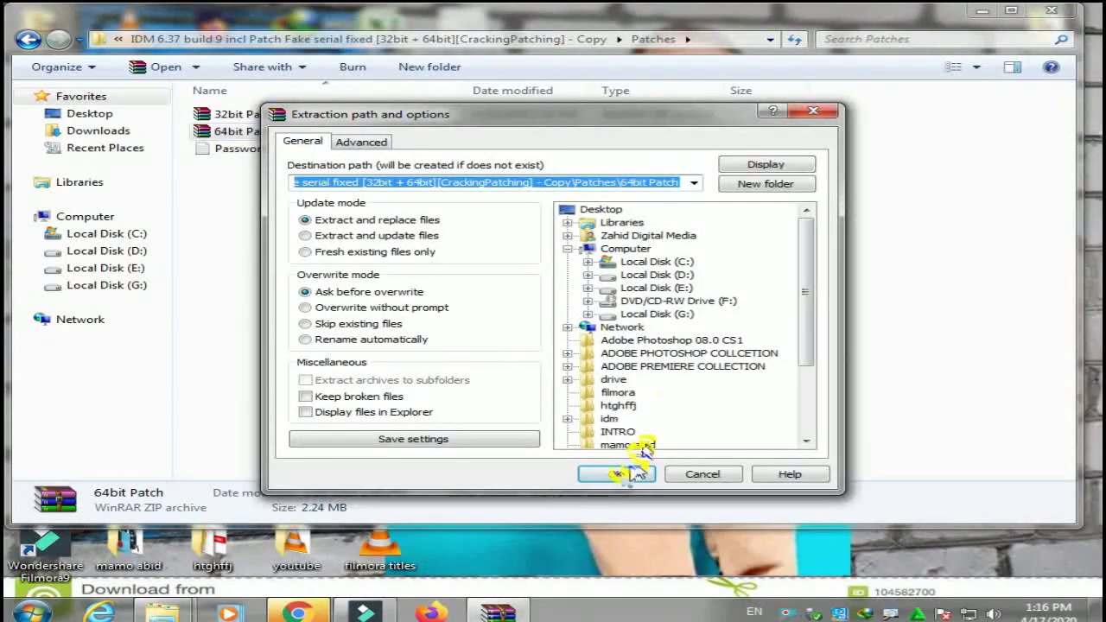
pyautogui.click(638, 474)
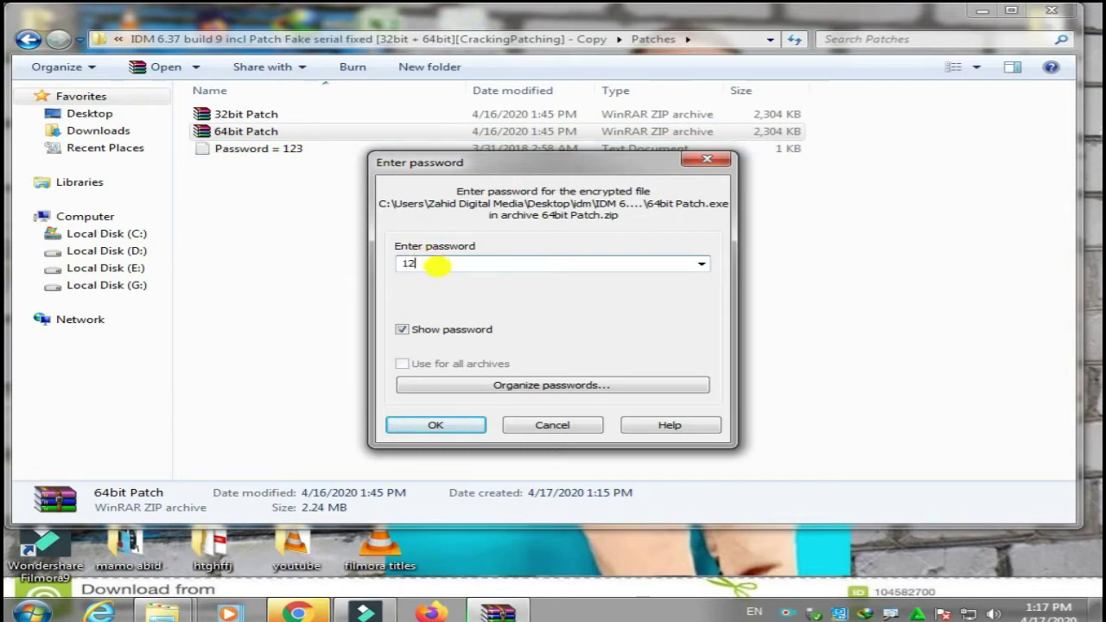
pyautogui.click(439, 423)
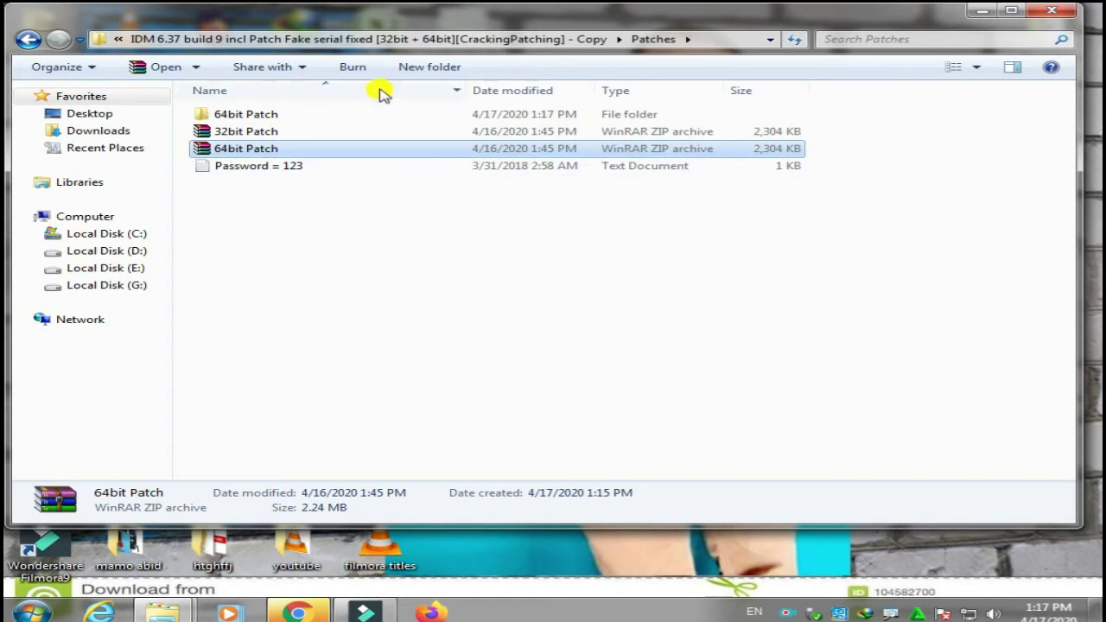
# - Run the 64bit Patch application from its extracted folder and go through the IDM Patch 6.37 build 9 setup wizard
pyautogui.doubleClick(319, 114)
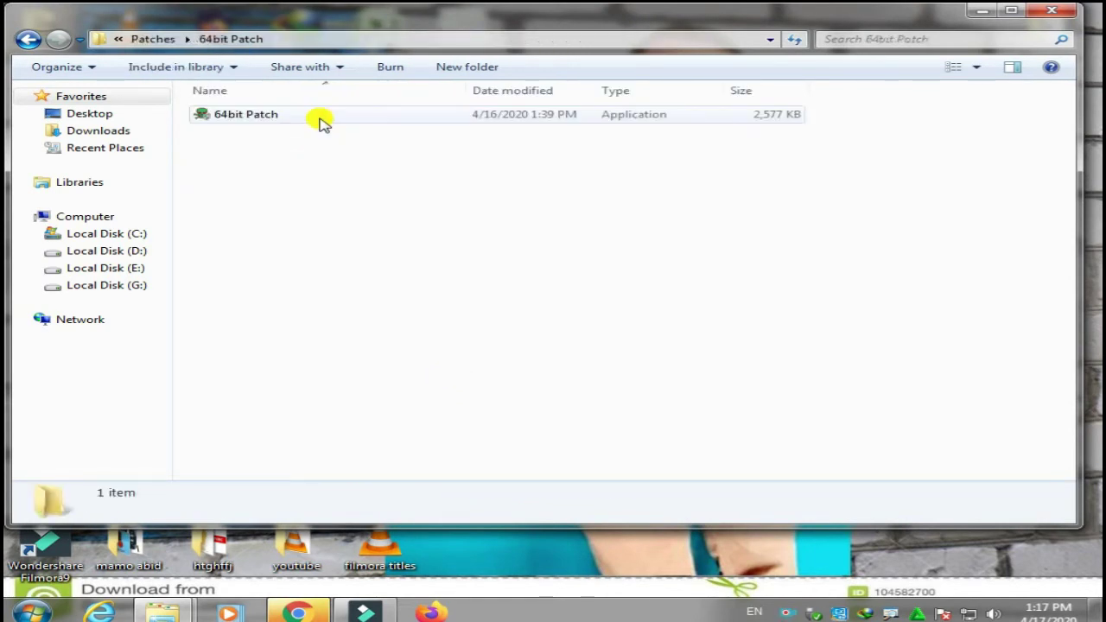
pyautogui.doubleClick(276, 116)
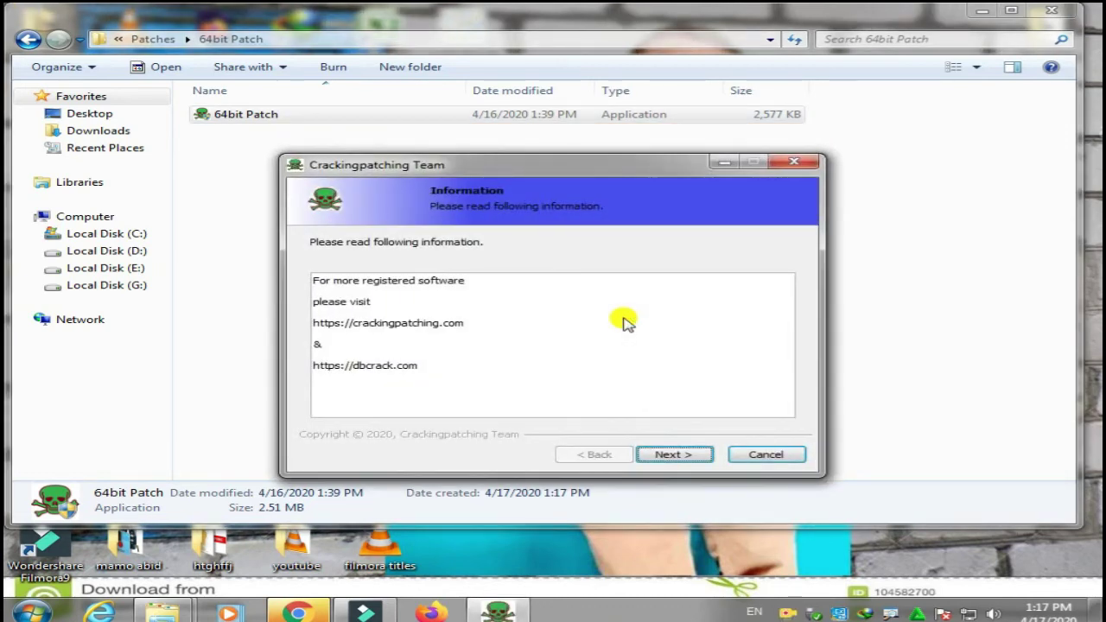
pyautogui.click(655, 458)
pyautogui.click(657, 460)
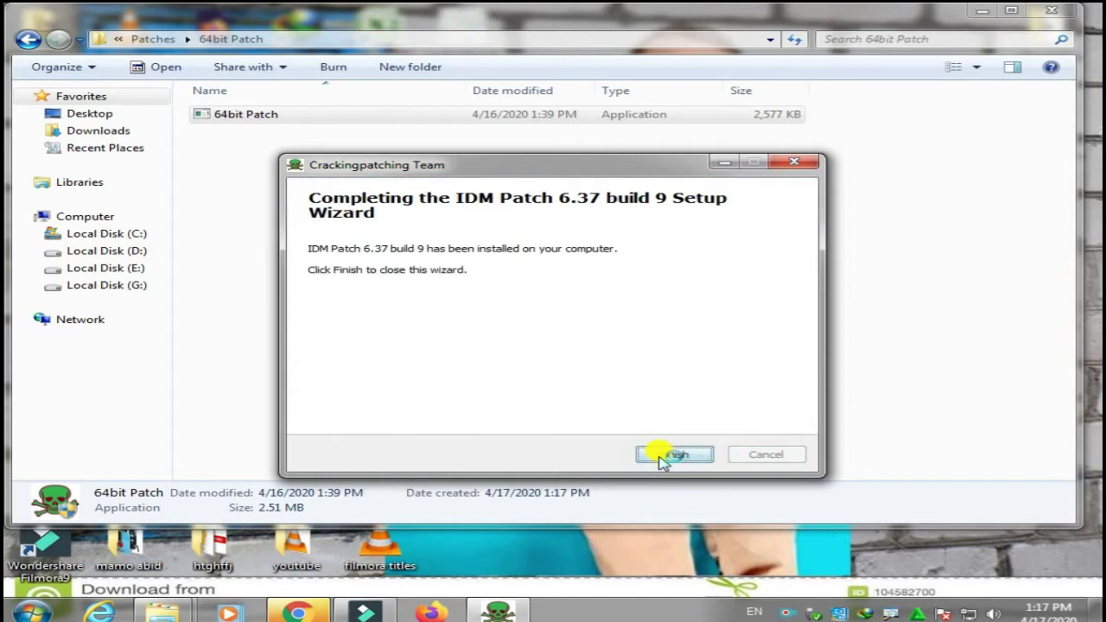
pyautogui.click(662, 458)
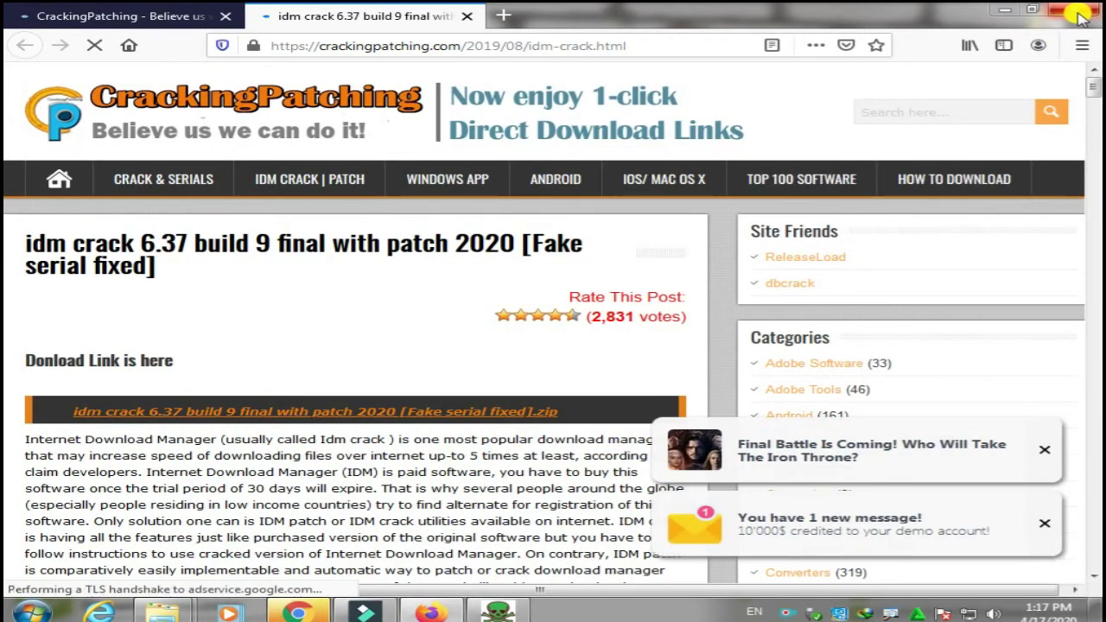
# - Close the CrackingPatching browser window with its tabs, the patch setup wizard and the 64bit Patch folder
pyautogui.click(1072, 10)
pyautogui.click(487, 336)
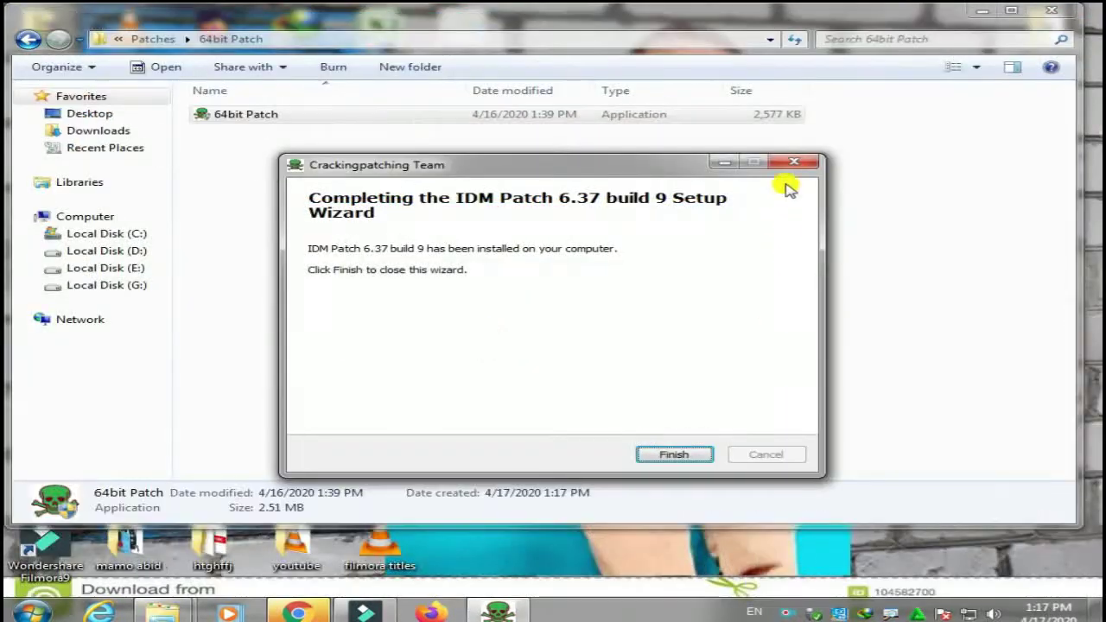
pyautogui.click(794, 164)
pyautogui.click(1051, 10)
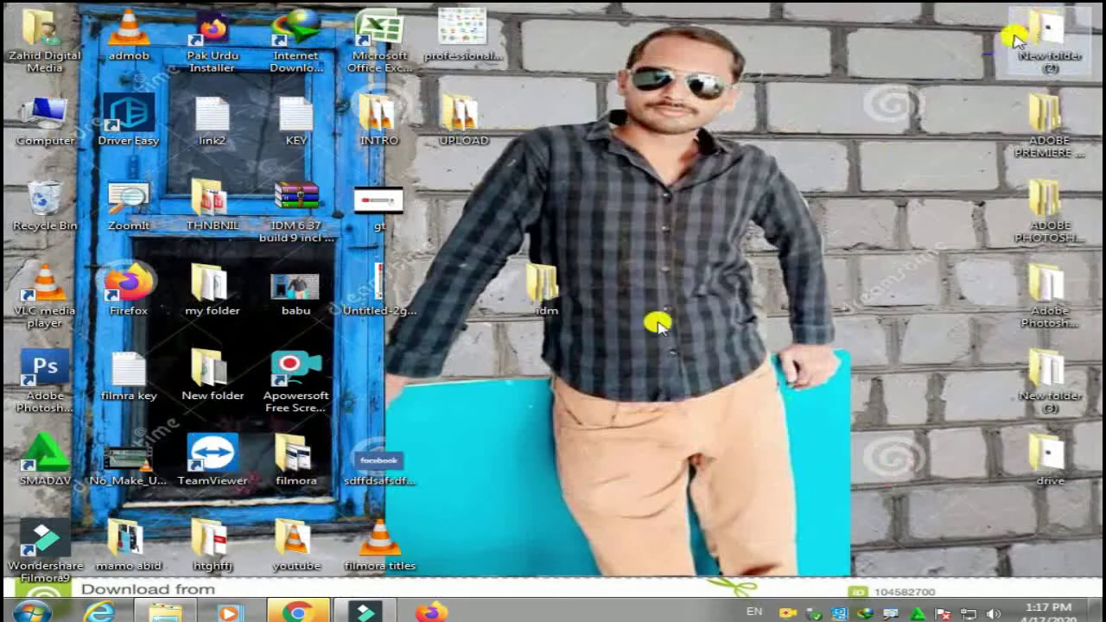
# - Switch to Chrome and show the Zahid Digital Media YouTube channel page
pyautogui.click(278, 612)
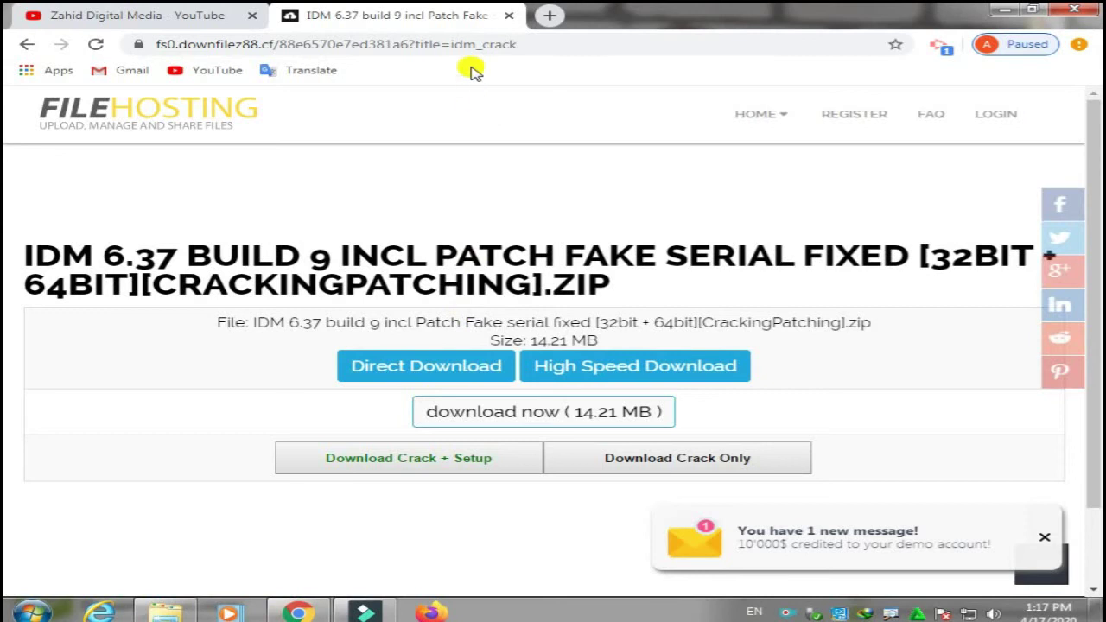
pyautogui.click(212, 18)
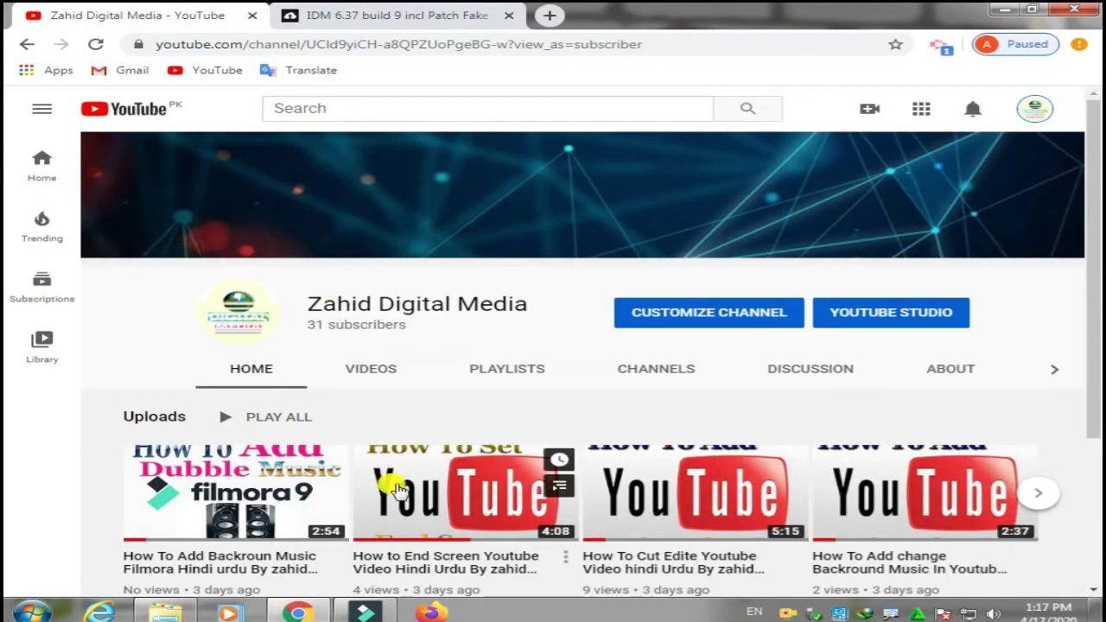
# - Open the channel's "How to End Screen Youtube Video" upload, pause its playback, and close every other browser tab
pyautogui.click(423, 481)
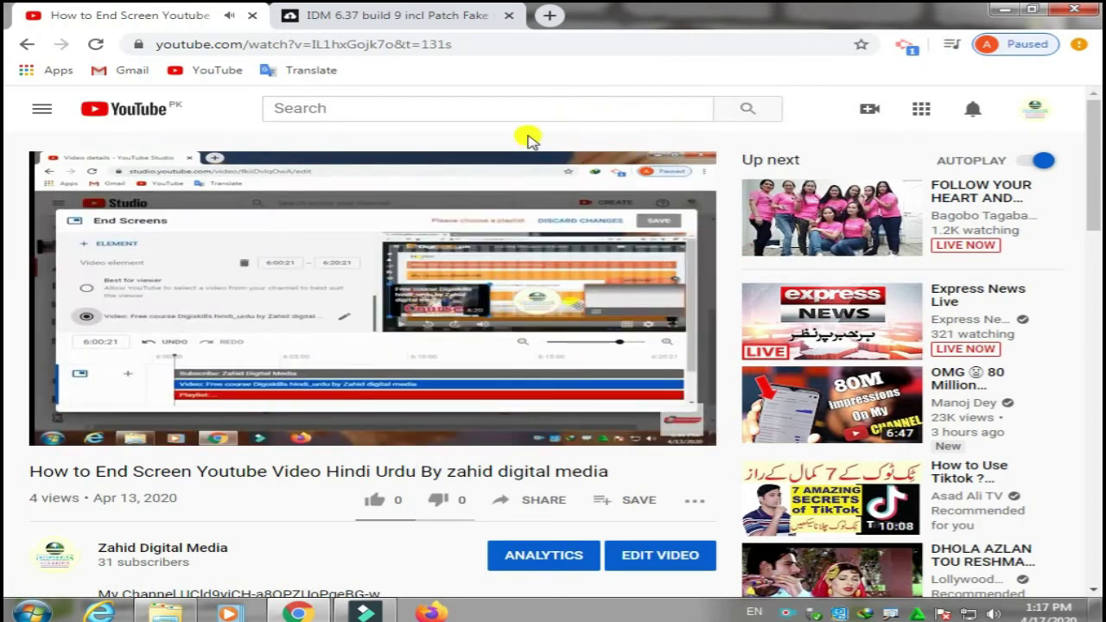
pyautogui.click(74, 432)
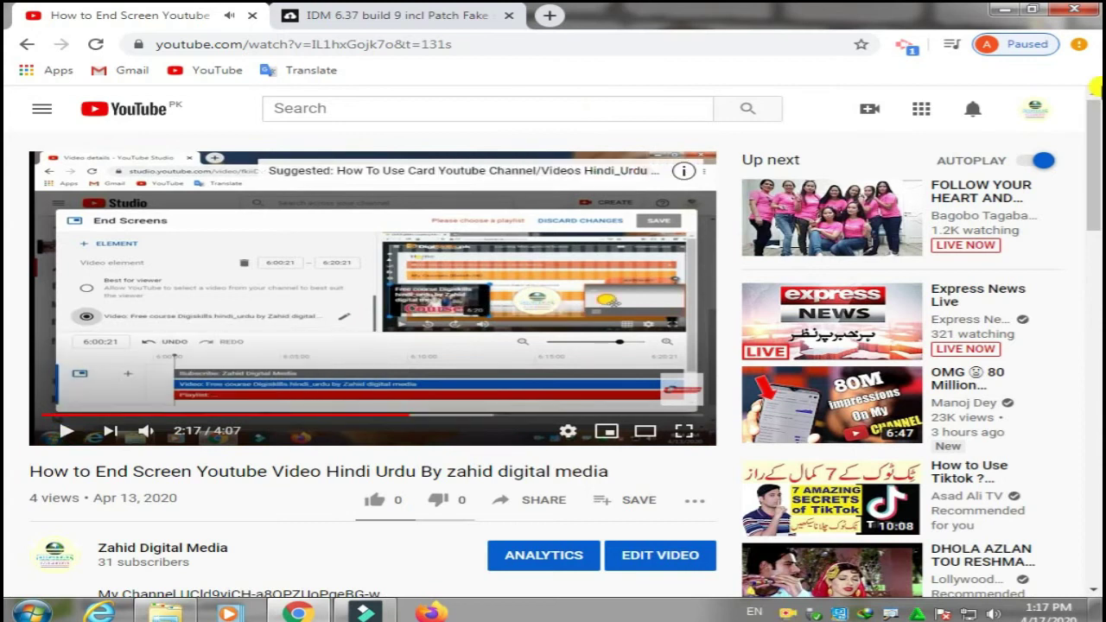
pyautogui.click(546, 18)
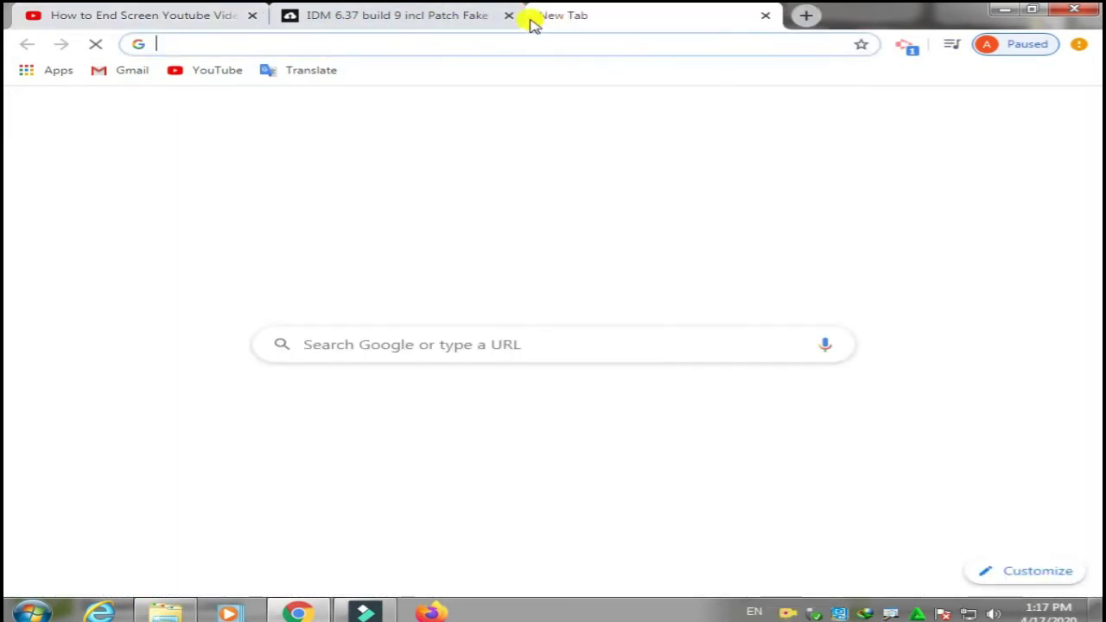
pyautogui.click(509, 17)
pyautogui.click(510, 17)
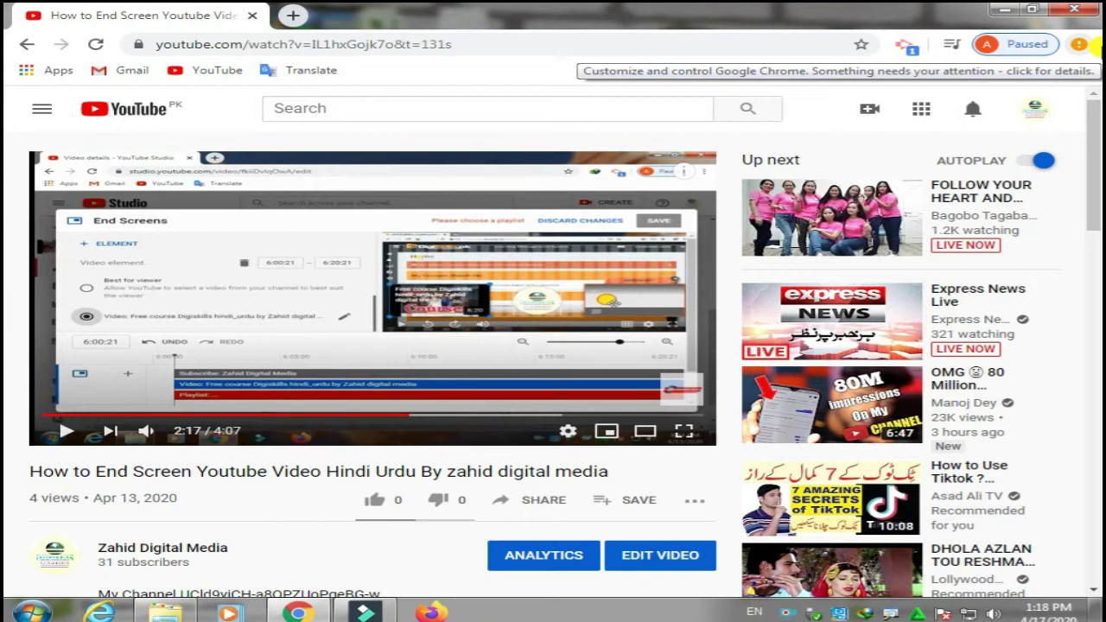
# - Remove the disabled IDM Integration Module from the browser's extensions
pyautogui.click(1080, 44)
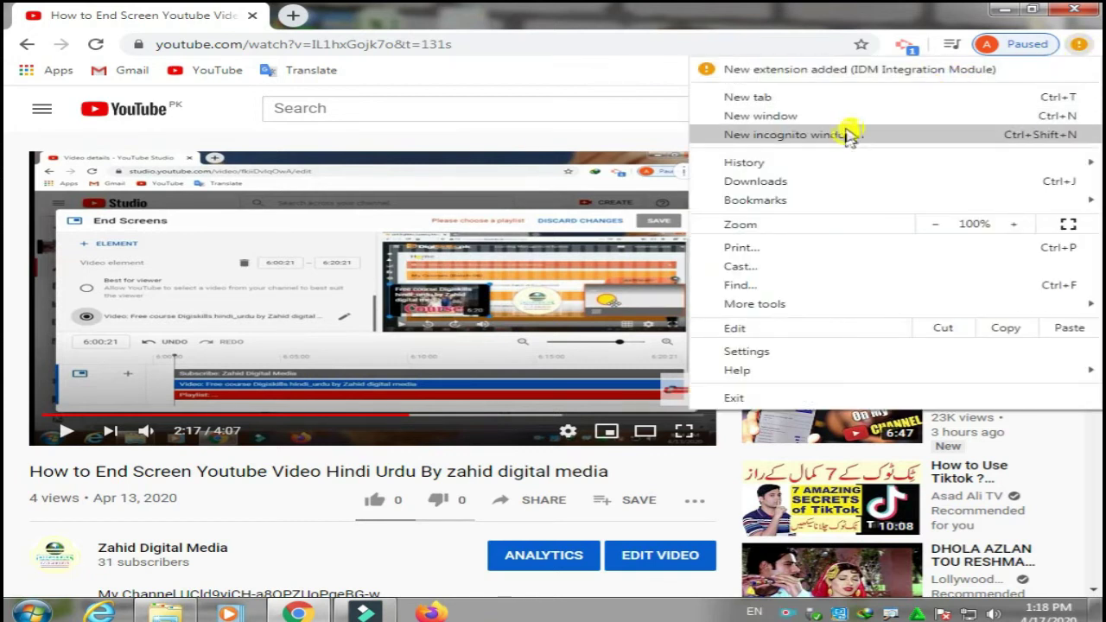
pyautogui.moveTo(806, 304)
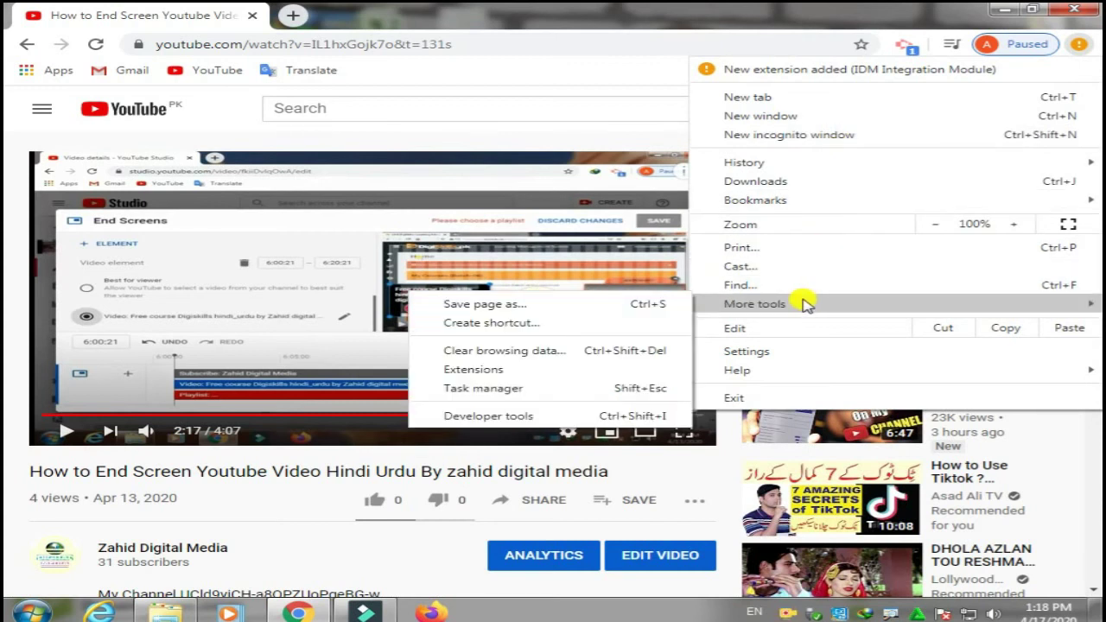
pyautogui.click(493, 370)
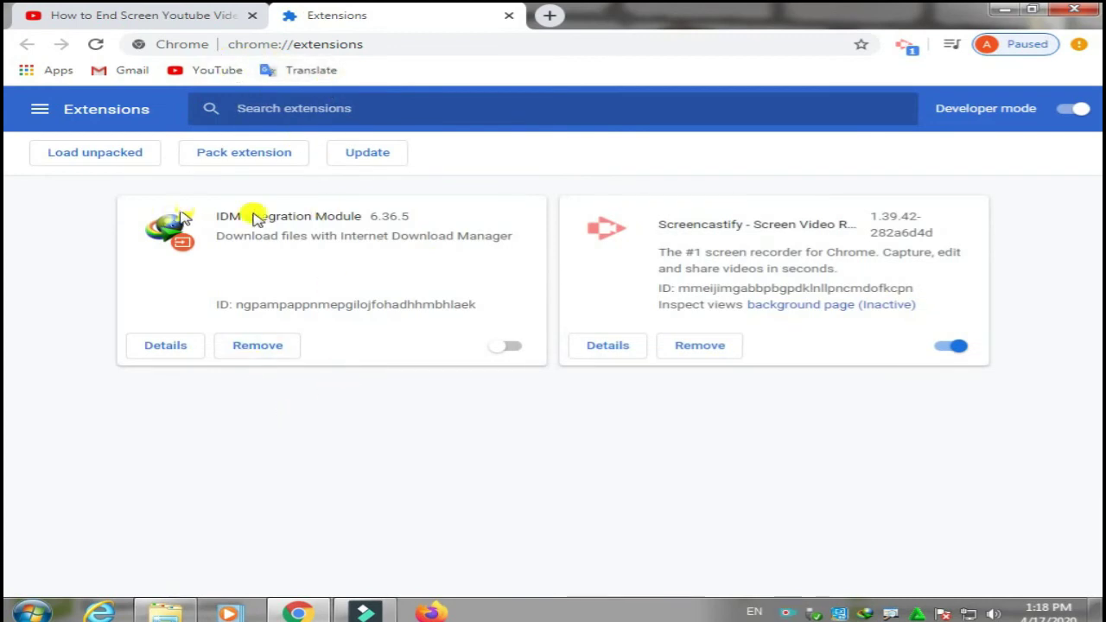
pyautogui.click(271, 349)
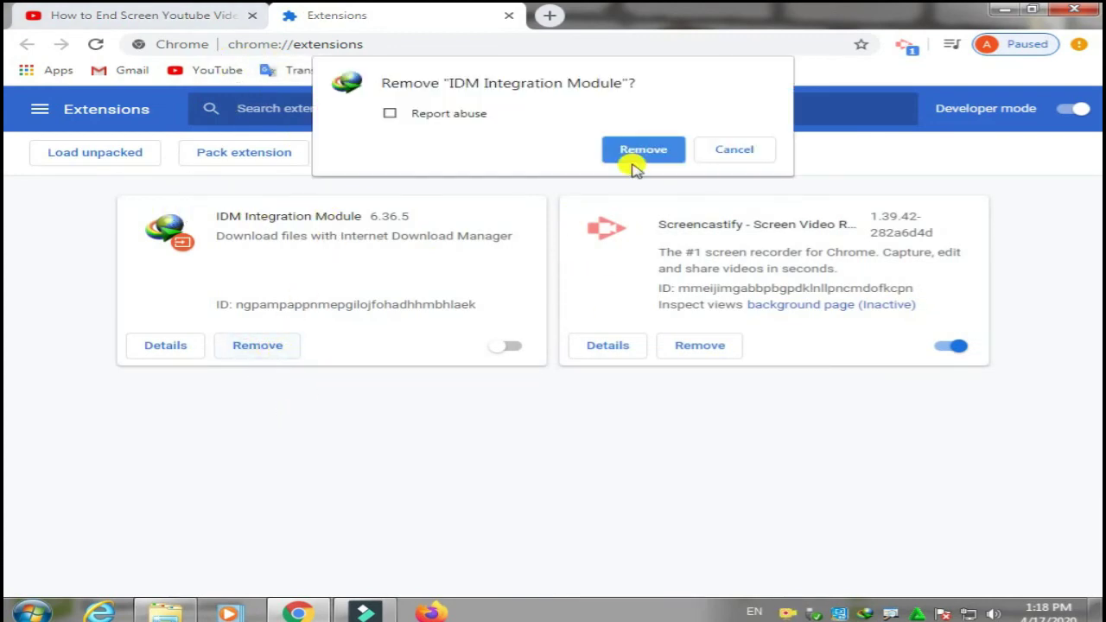
pyautogui.click(635, 152)
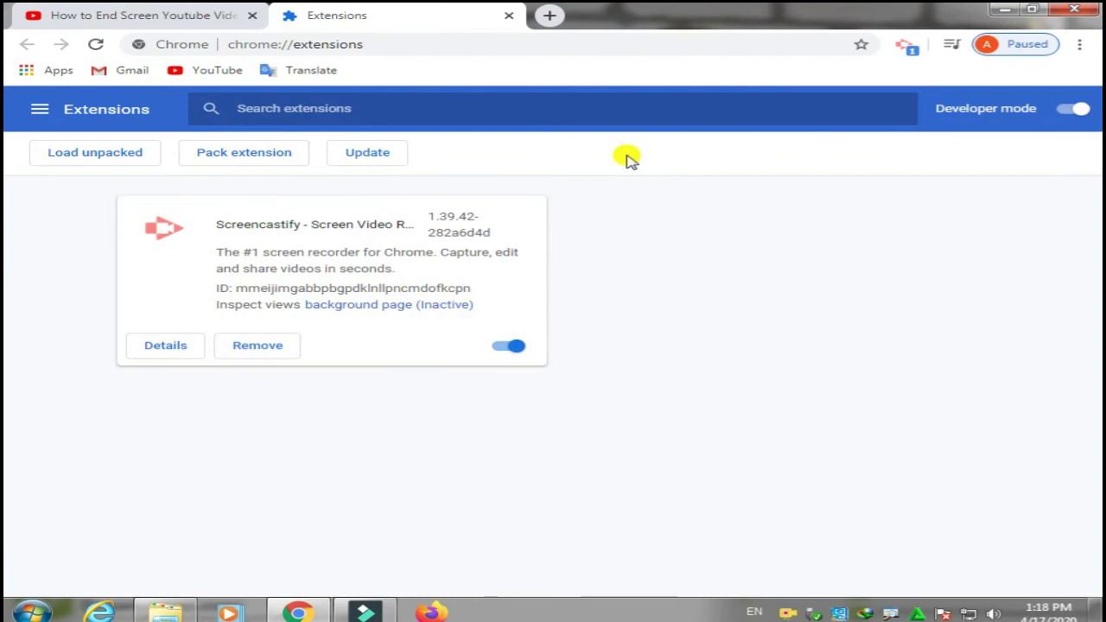
# - Minimize Chrome and open the file location of the Internet Download Manager desktop shortcut in a maximized window
pyautogui.click(994, 13)
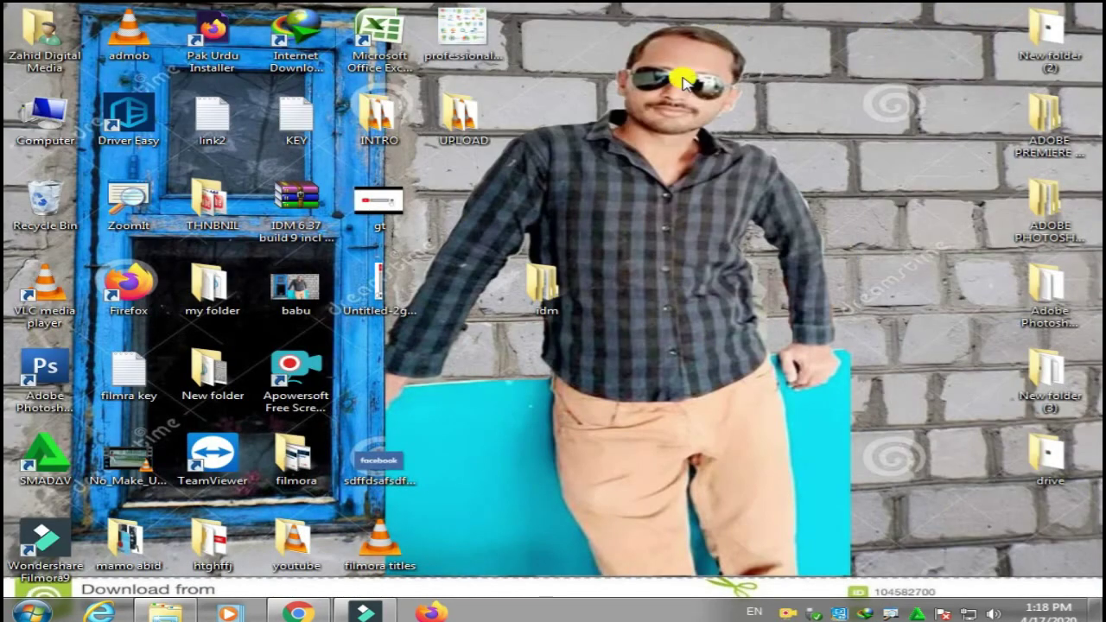
pyautogui.rightClick(280, 39)
pyautogui.click(359, 90)
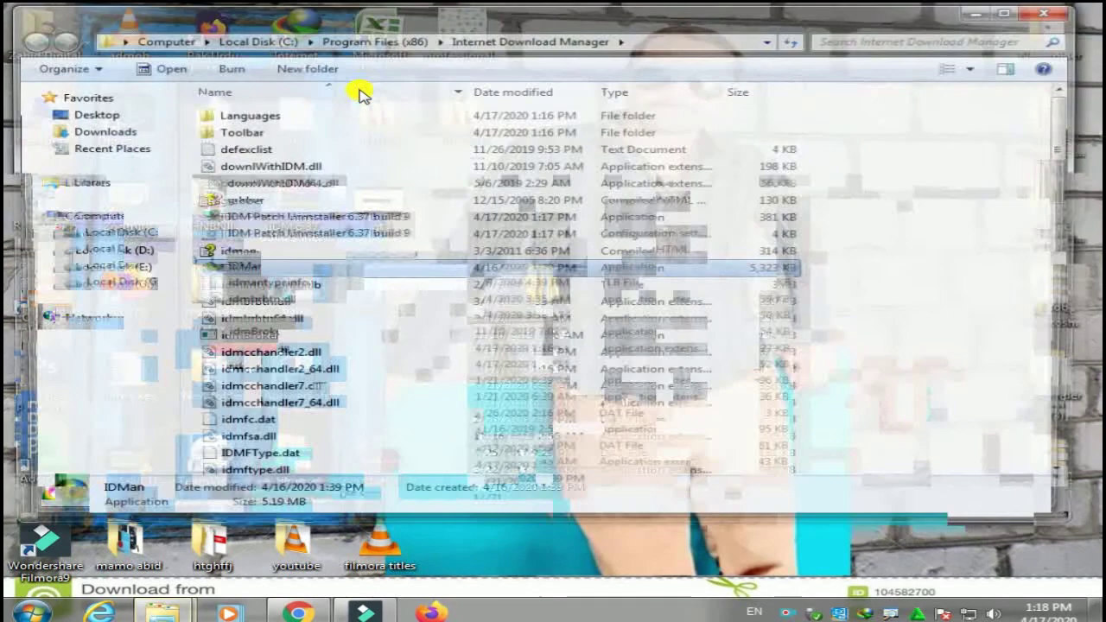
pyautogui.click(1004, 13)
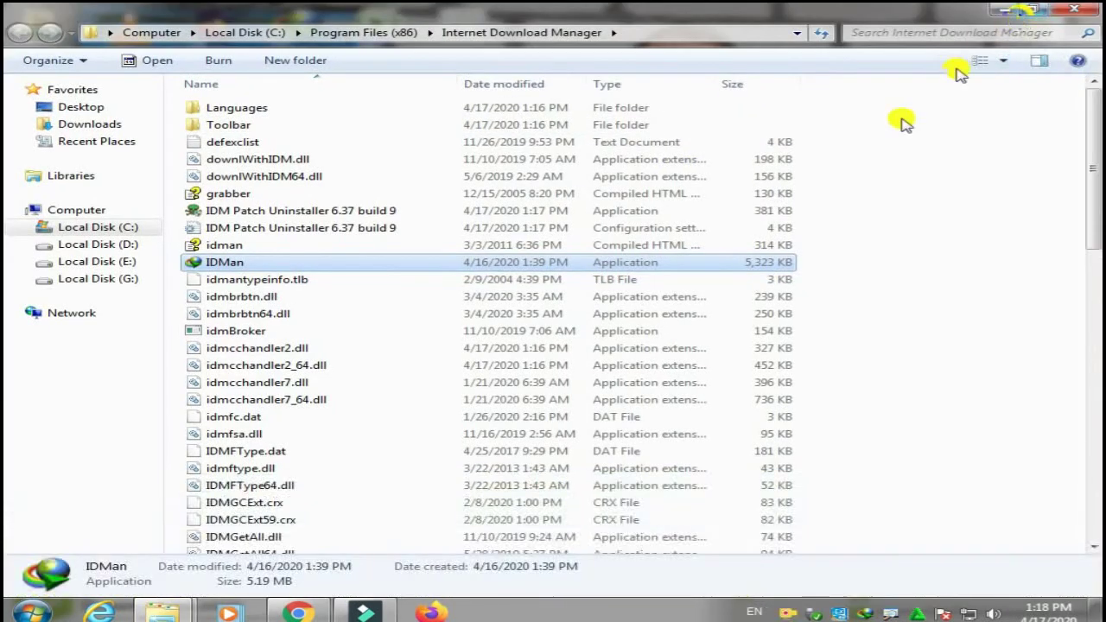
# - Install the IDM Integration Module by dropping IDMGCExt.crx from the program folder onto Chrome's Extensions page and approving its addition
pyautogui.scroll(-6, 388, 333)
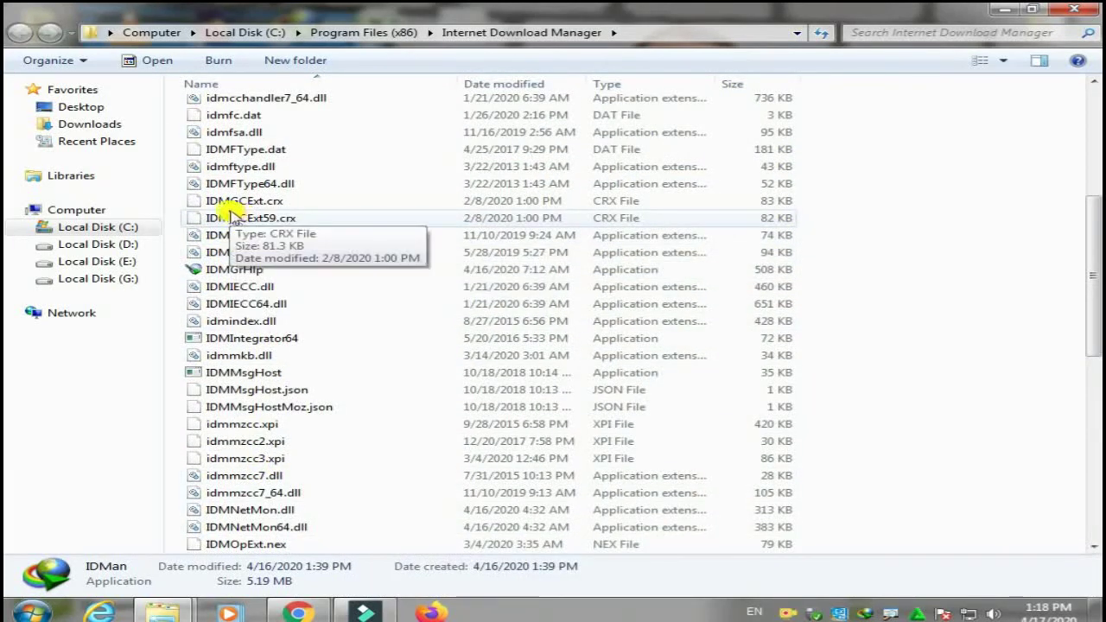
pyautogui.moveTo(250, 204); pyautogui.dragTo(328, 615)
pyautogui.moveTo(307, 497); pyautogui.dragTo(609, 338)
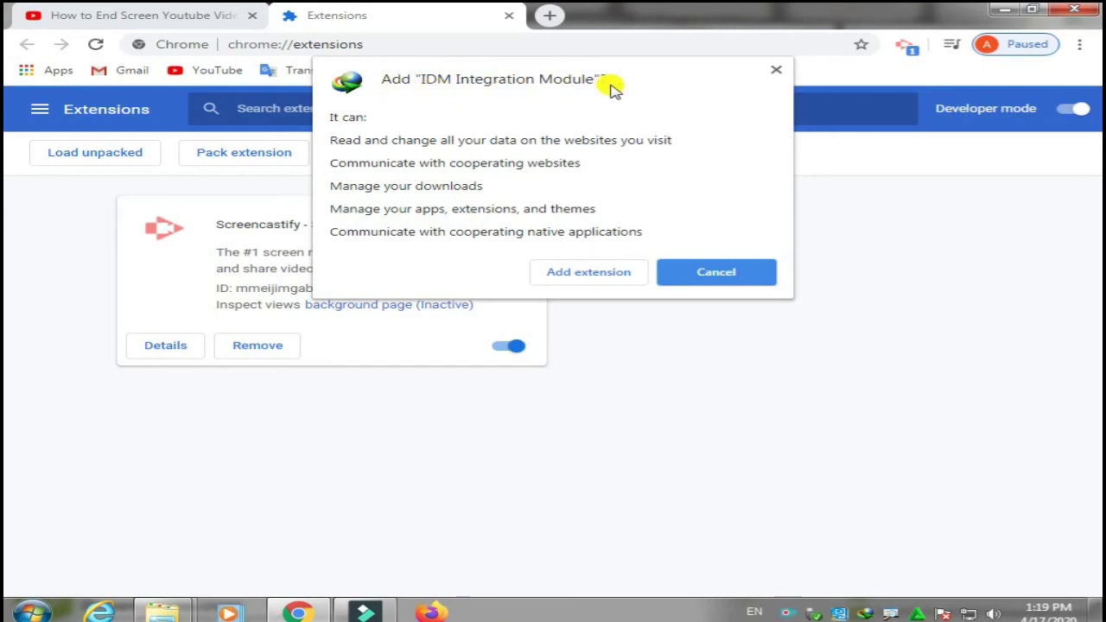
pyautogui.click(596, 272)
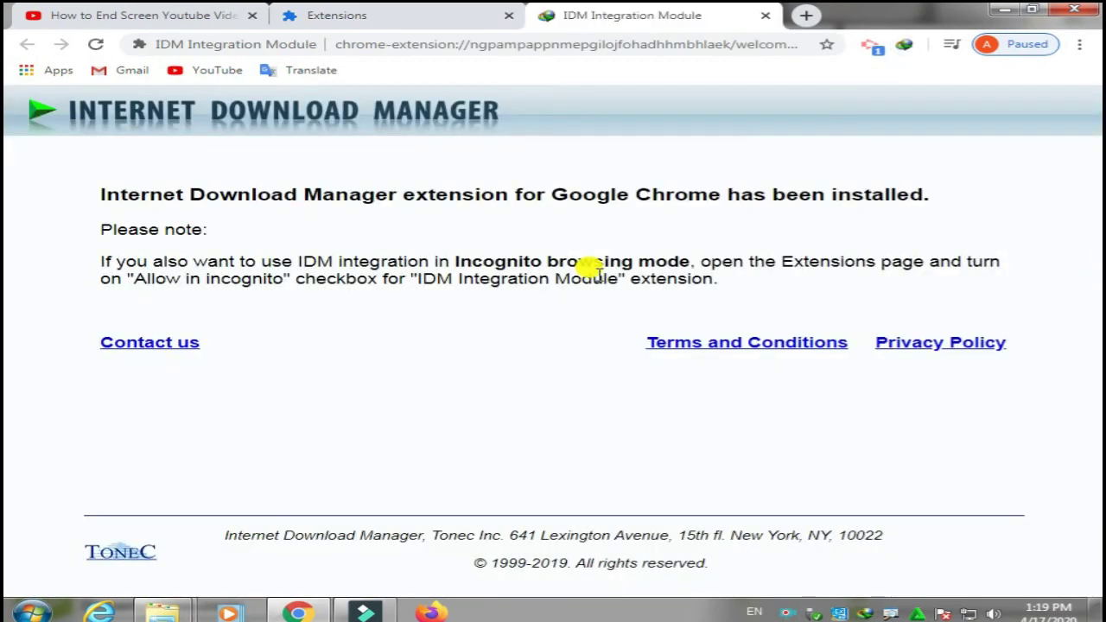
# - Close the IDM Integration Module welcome tab and the Extensions tab, and reload the YouTube video page
pyautogui.click(767, 15)
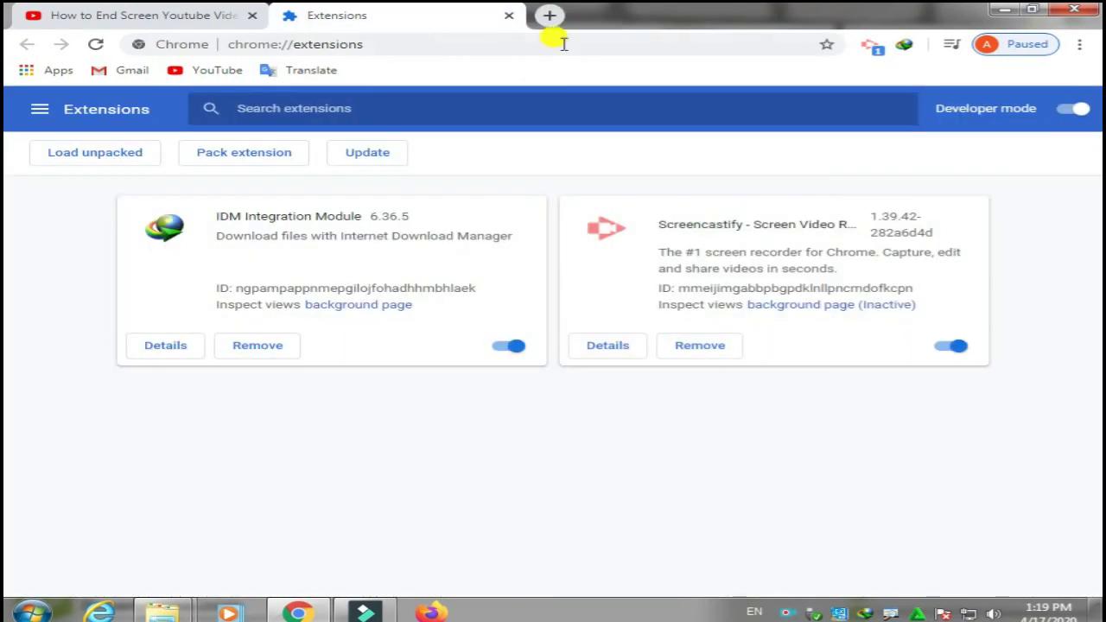
pyautogui.click(512, 17)
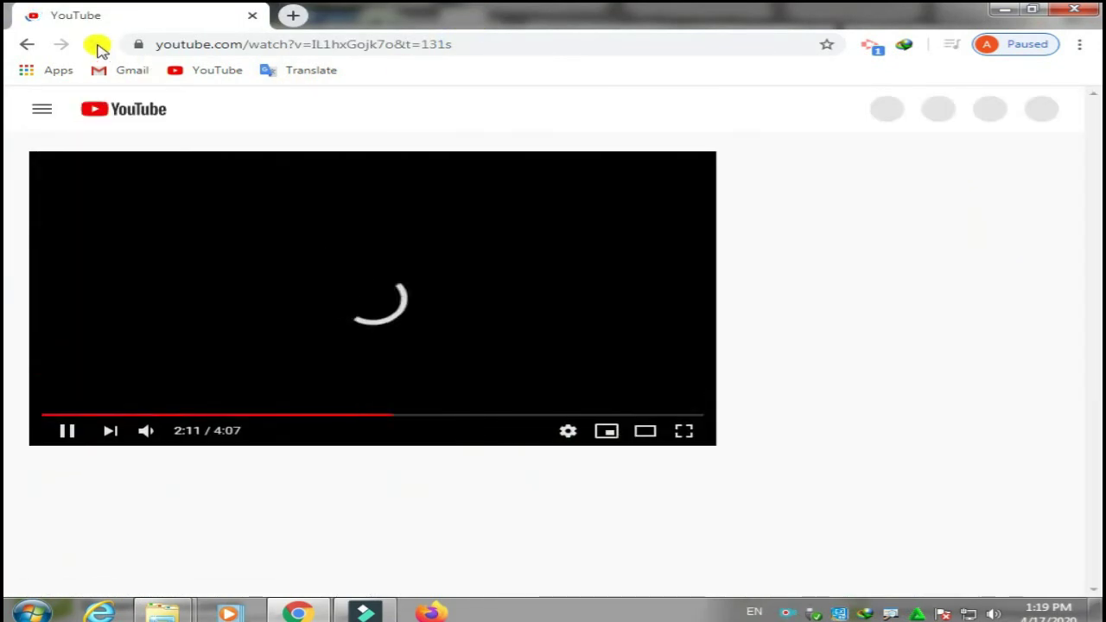
pyautogui.click(98, 47)
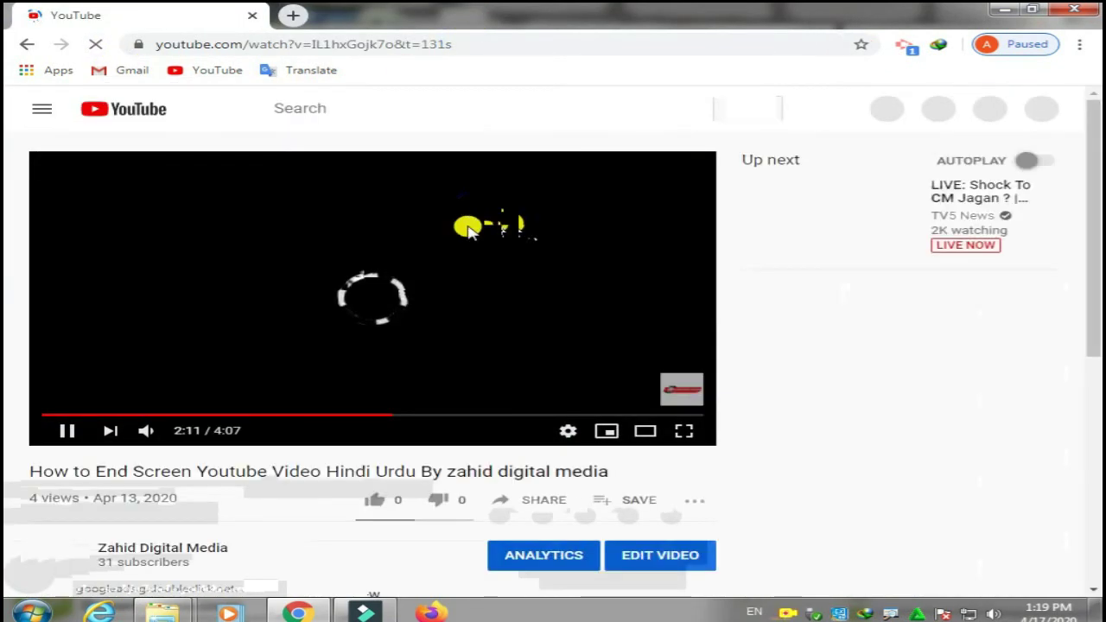